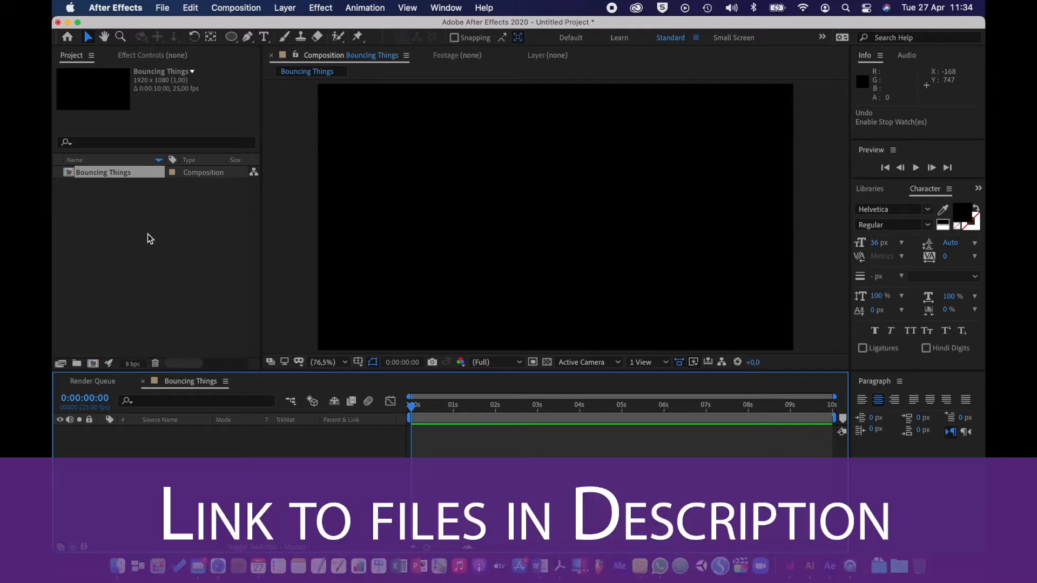
Import 10001.tga from the Soccer Ball Sequence folder as a Targa sequence with straight, unmatted alpha
click(150, 238)
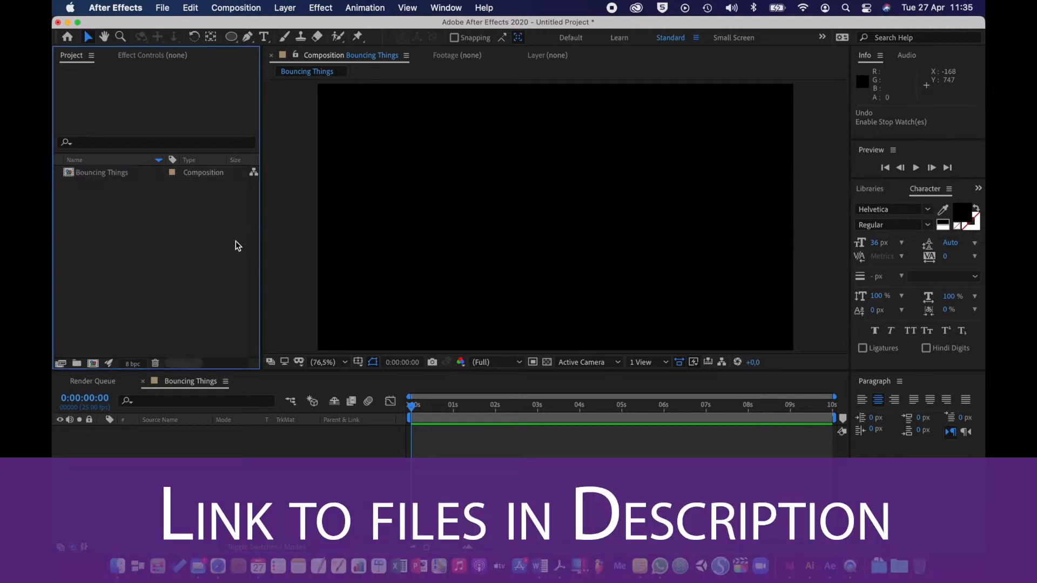
double_click(216, 234)
click(623, 113)
click(718, 144)
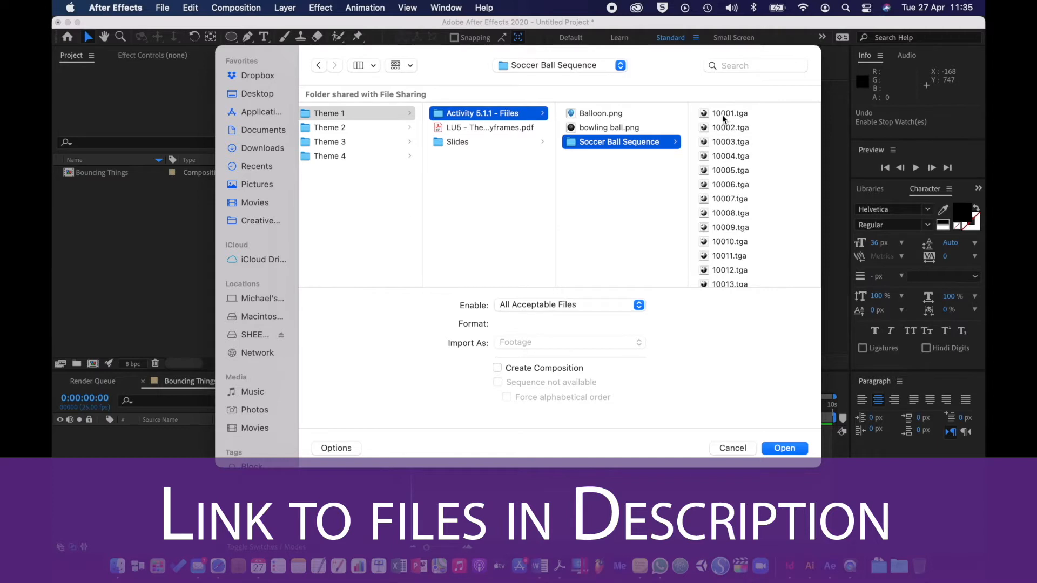
click(722, 115)
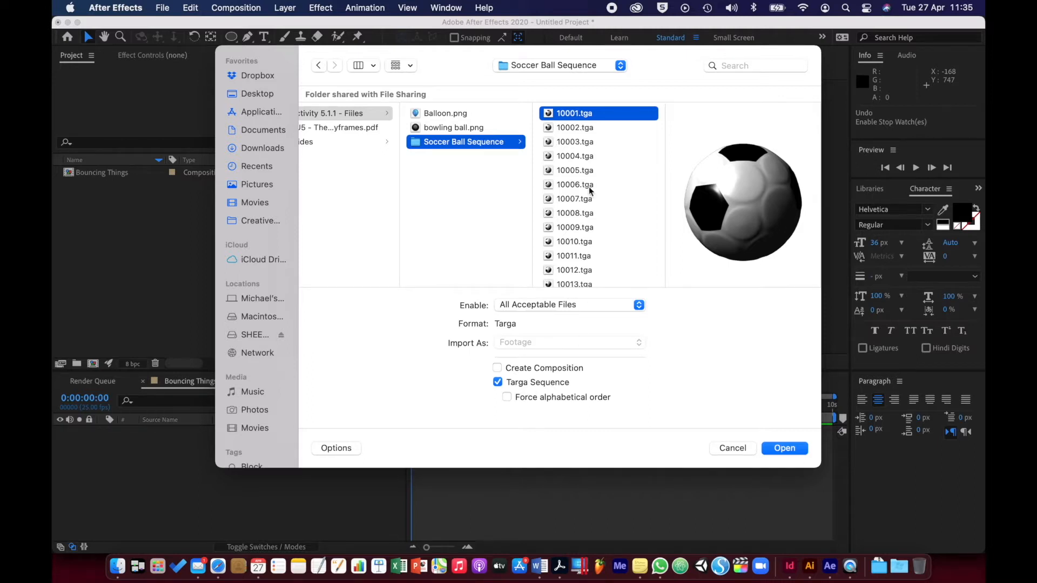
click(778, 448)
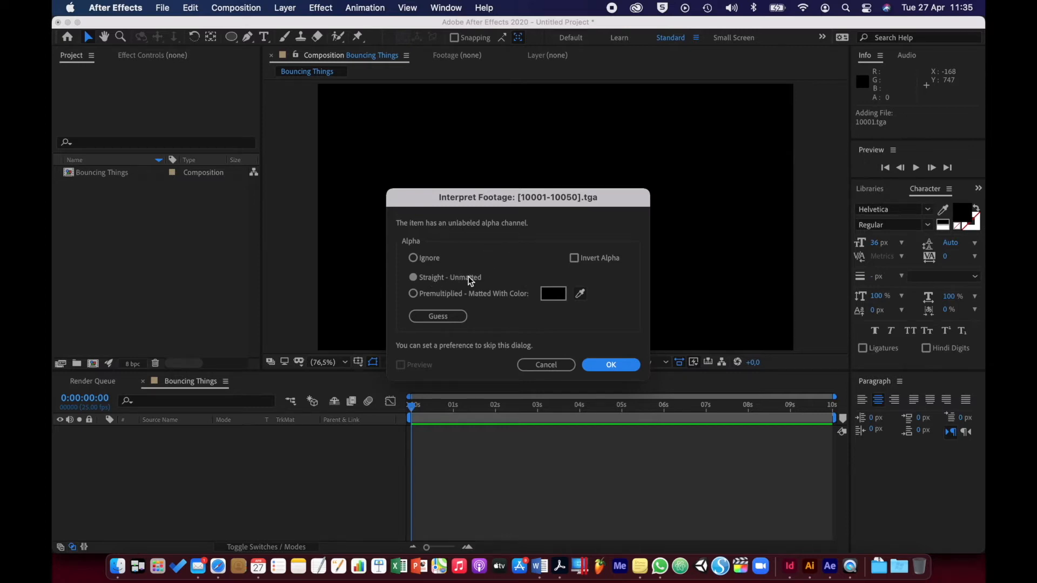
click(604, 364)
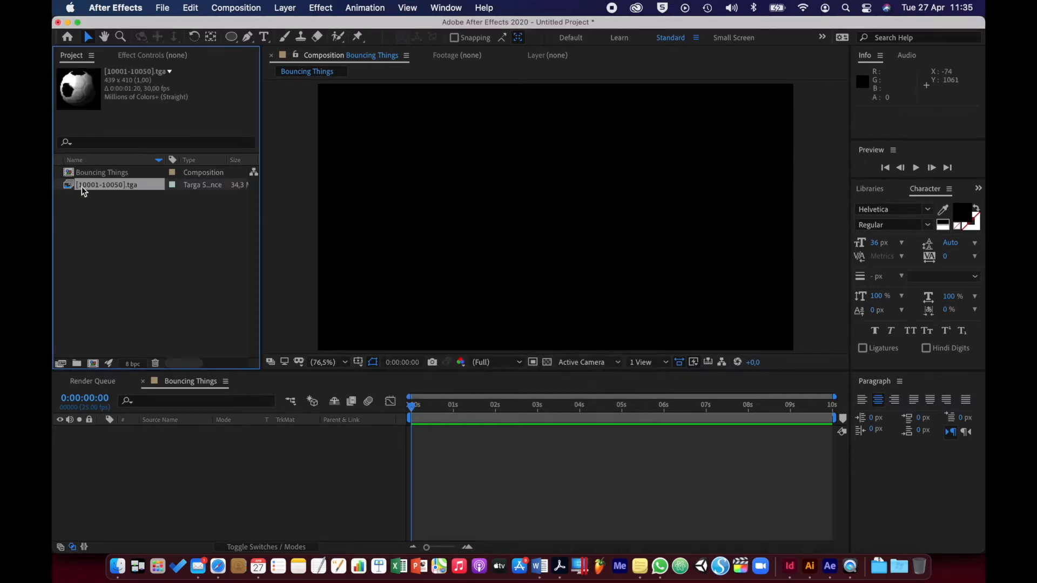
Rename the imported Targa sequence as Spinning Ball
key(Return)
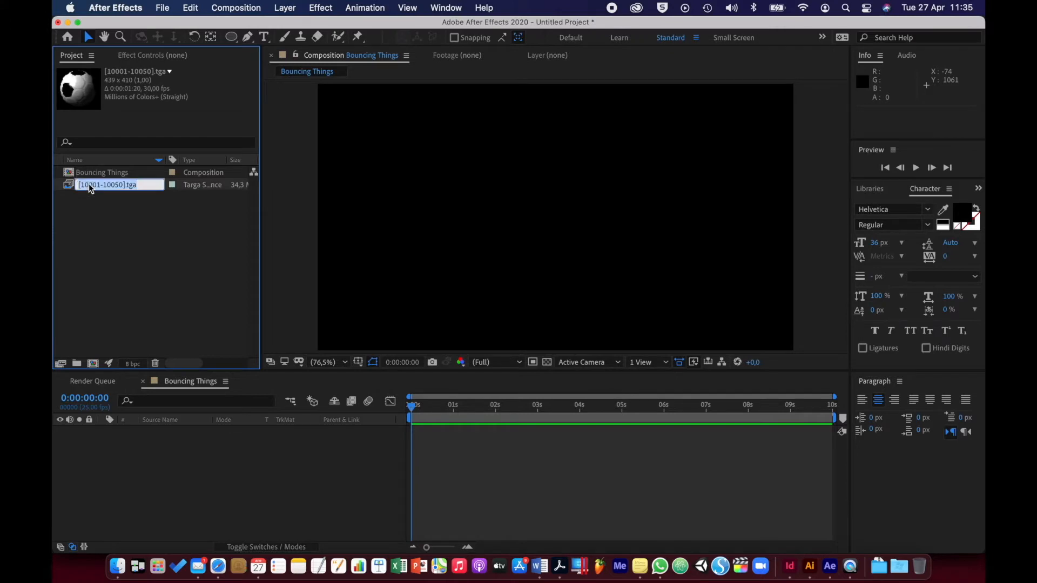
text(Spinning Ball)
key(Return)
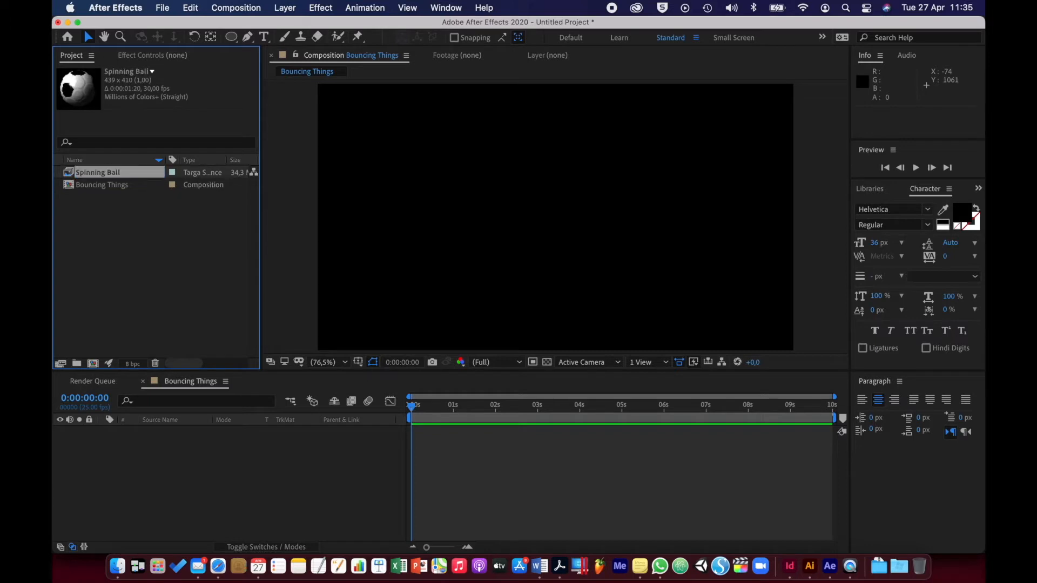
Preview the Spinning Ball footage on its own, both with and without the transparency grid
double_click(70, 174)
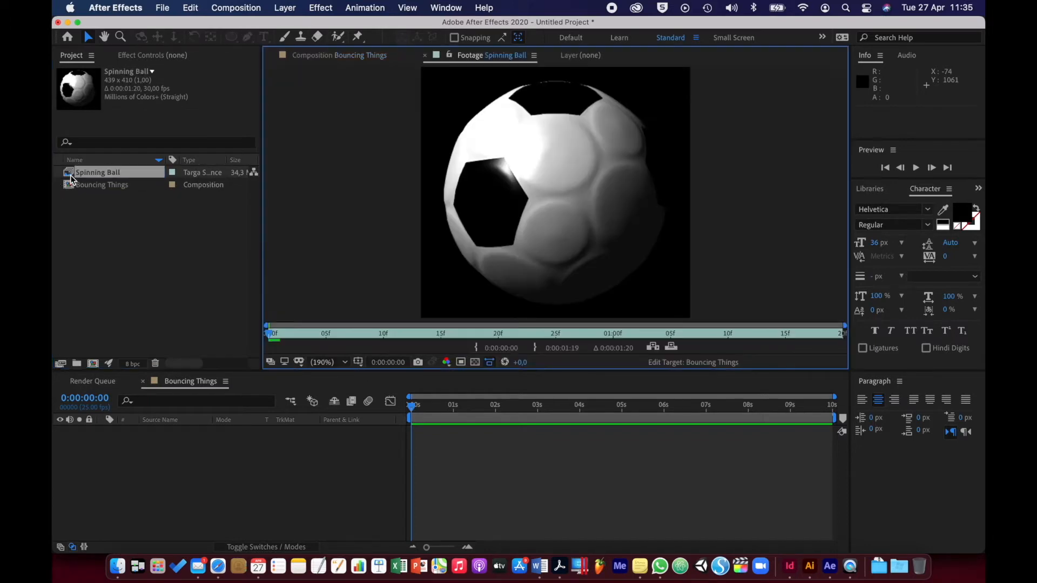
key(space)
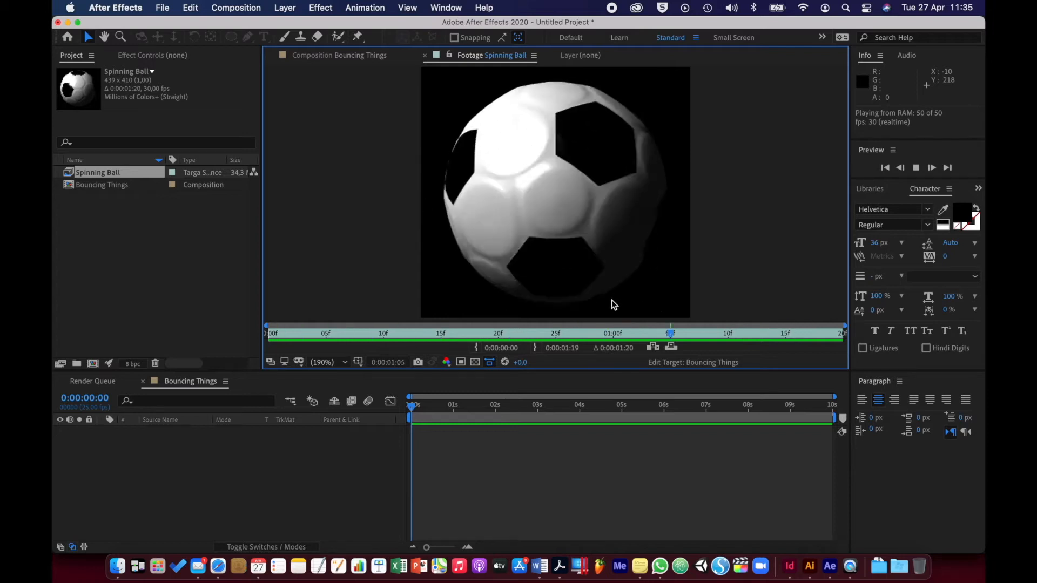
key(space)
key(space)
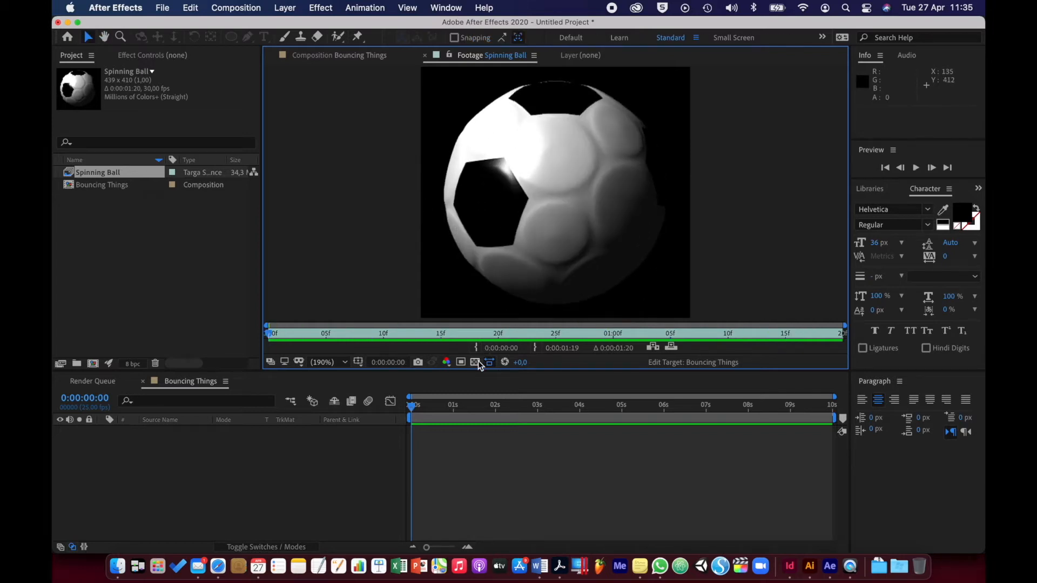
click(478, 361)
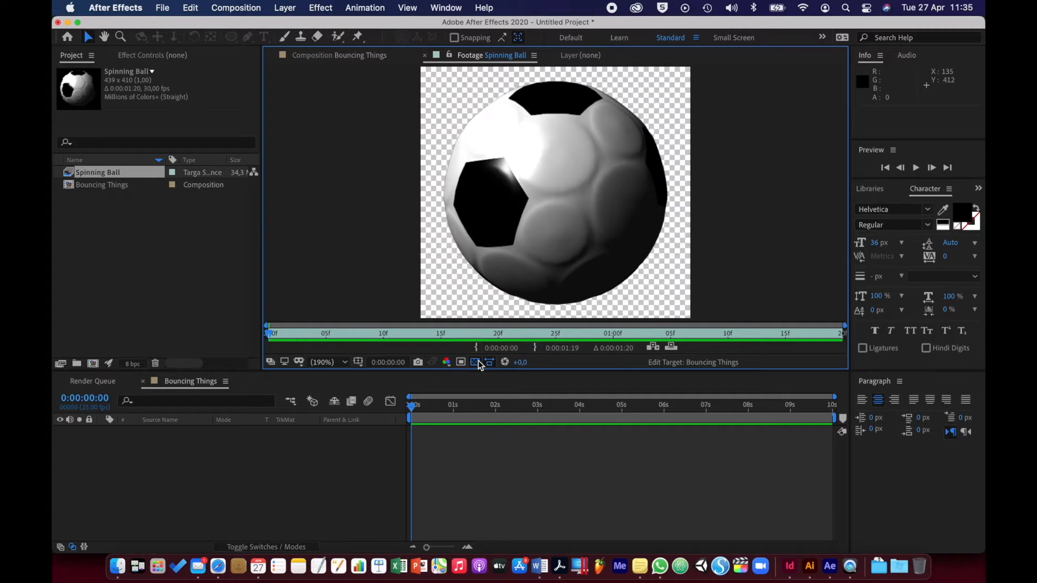
key(space)
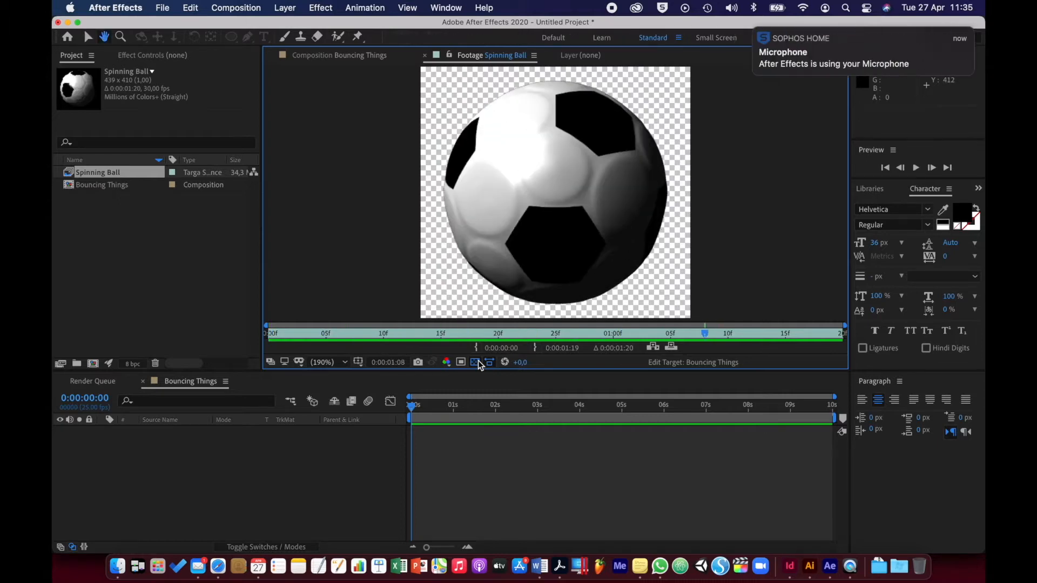
click(478, 360)
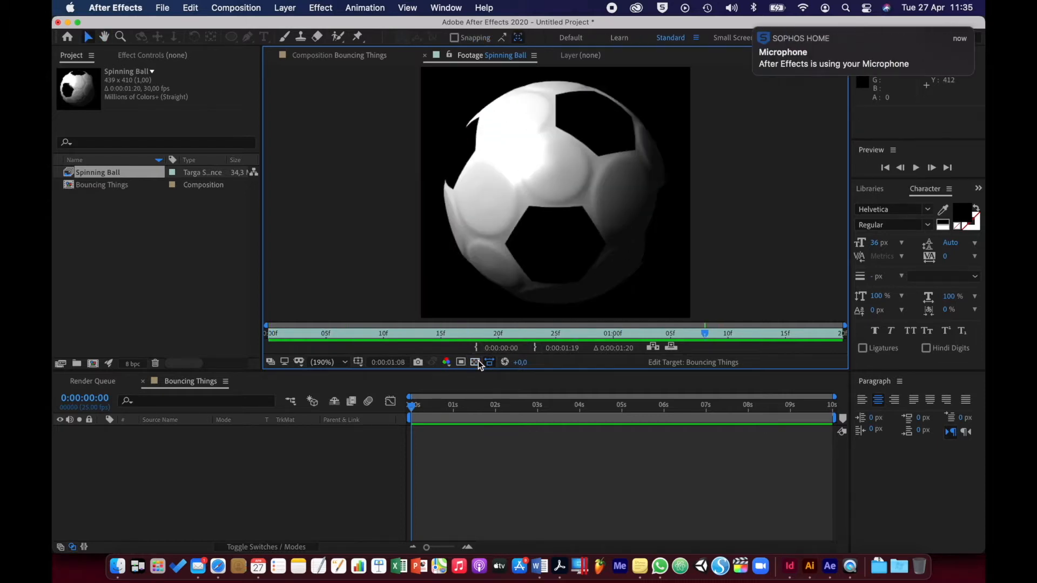
Interpret the Spinning Ball footage at 25 frames per second and loop it 50 times
right_click(89, 175)
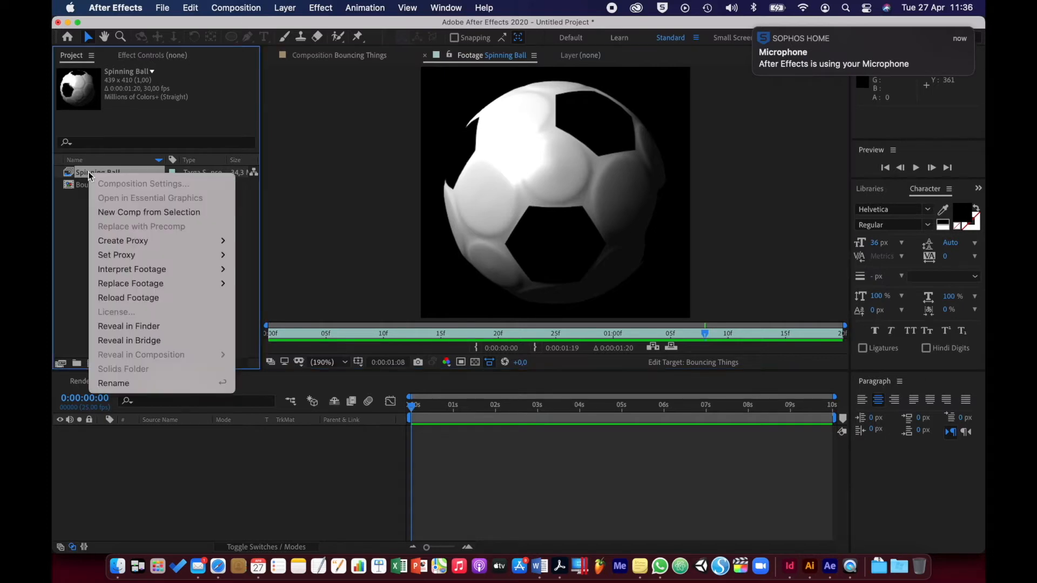
mouse_move(183, 269)
click(244, 269)
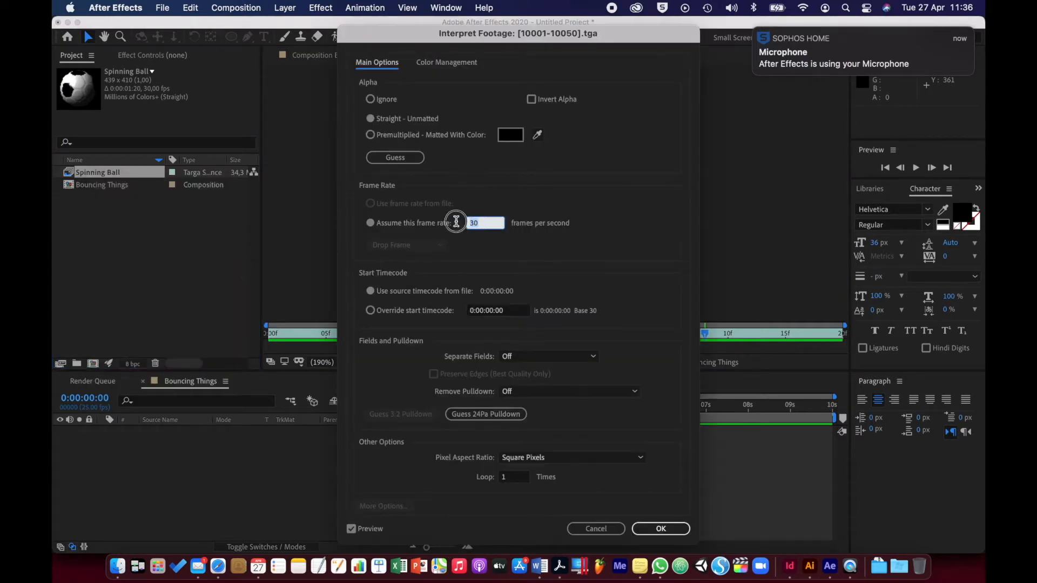
text(25)
click(502, 478)
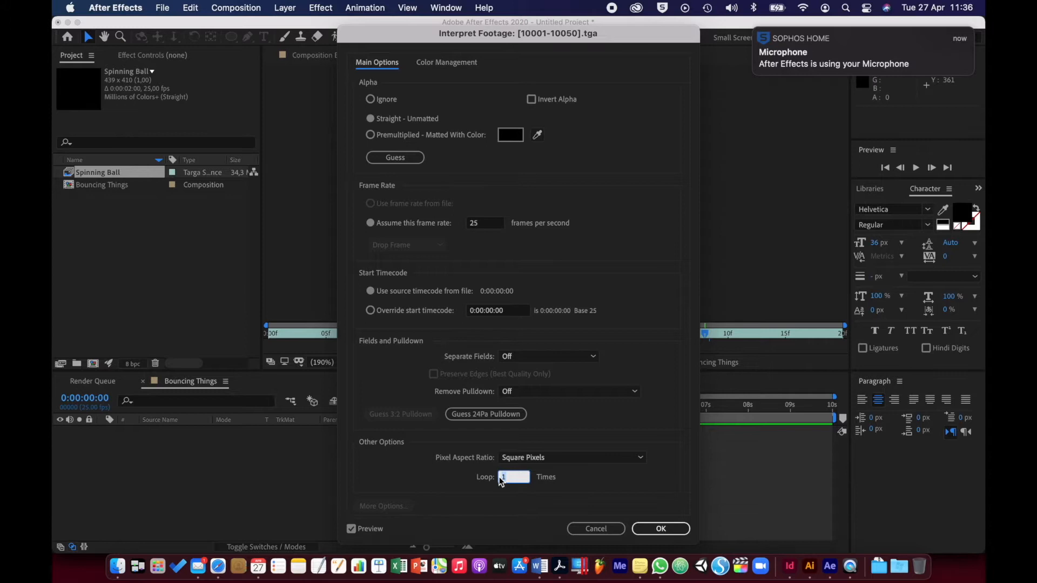
text(50)
click(652, 527)
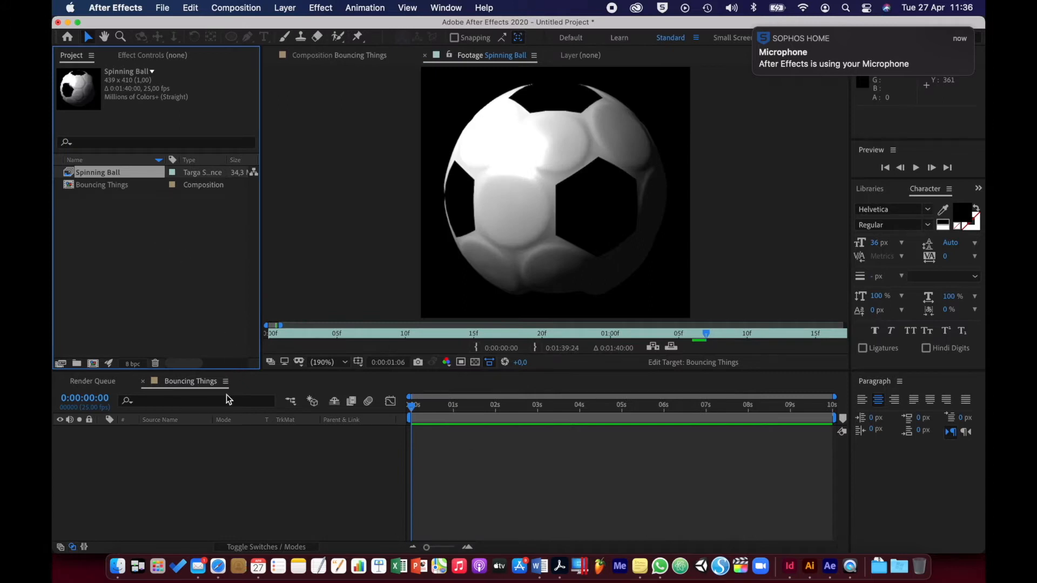
Open the Bouncing Things composition and add the Spinning Ball footage to it as a layer
click(124, 307)
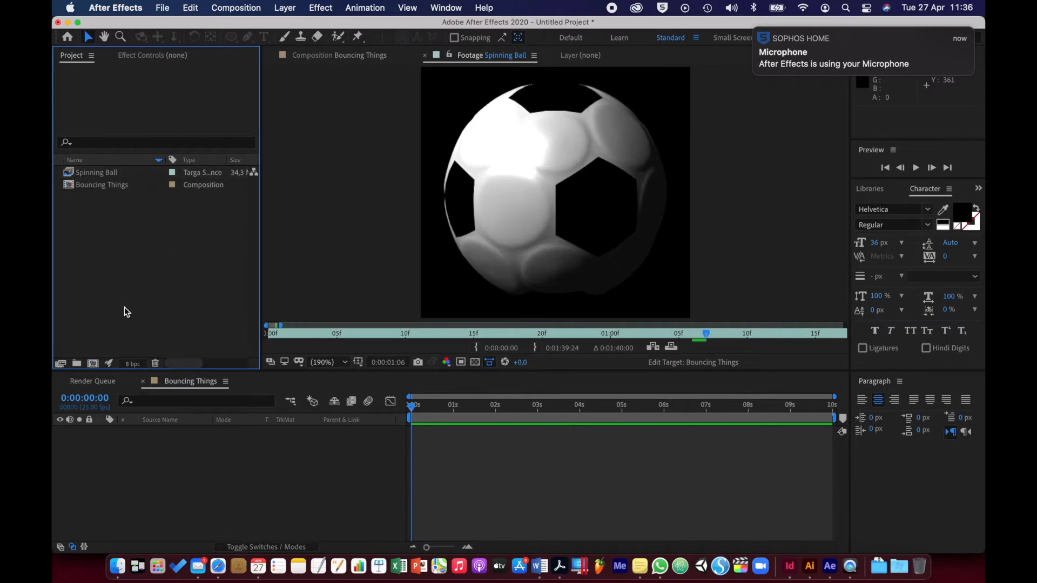
double_click(69, 186)
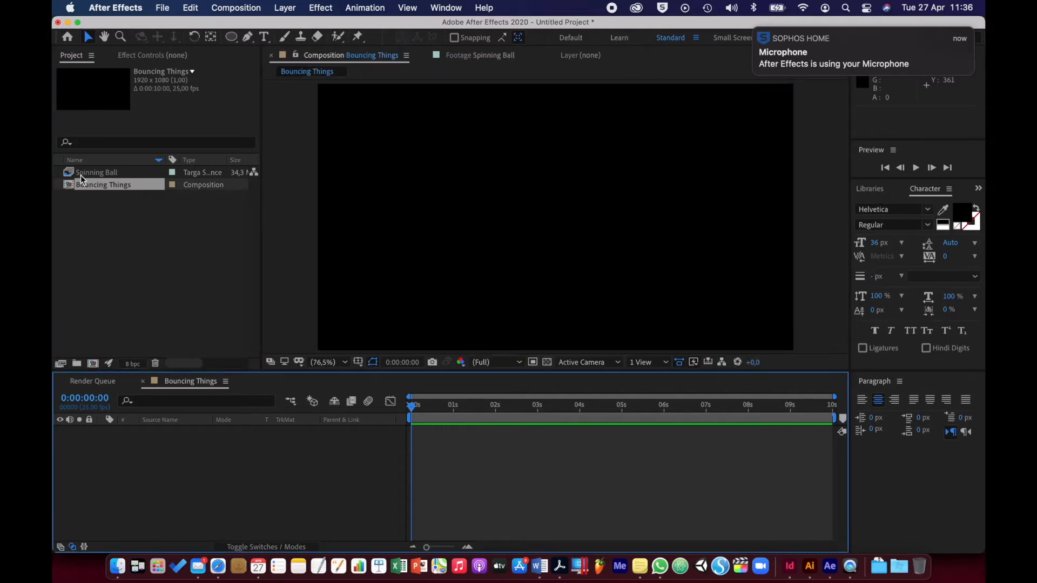
click(80, 175)
drag(76, 172, 194, 498)
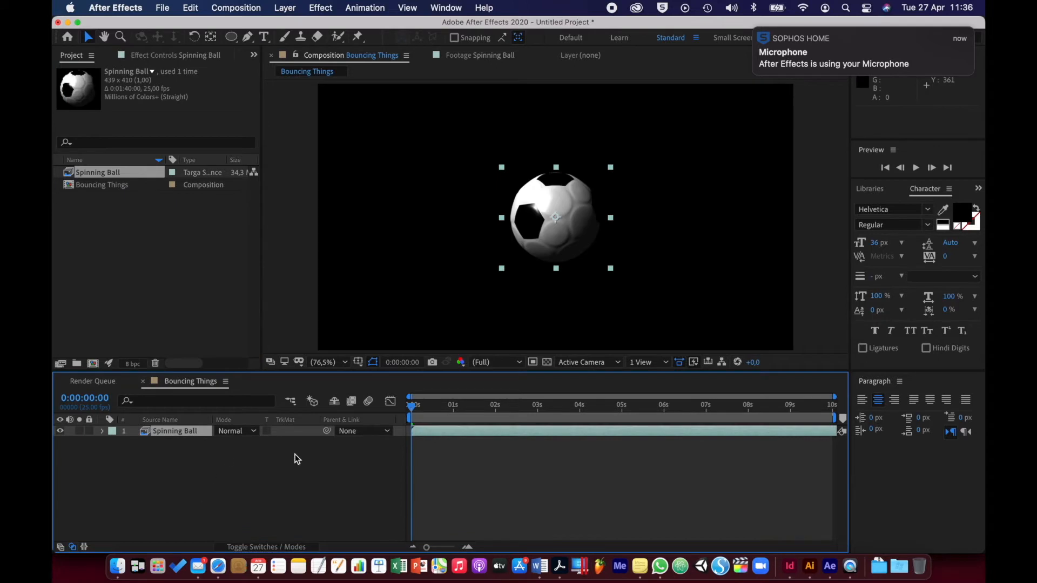
Scale the Spinning Ball layer to 45% and set its vertical position to 250
key(s)
drag(236, 442, 197, 443)
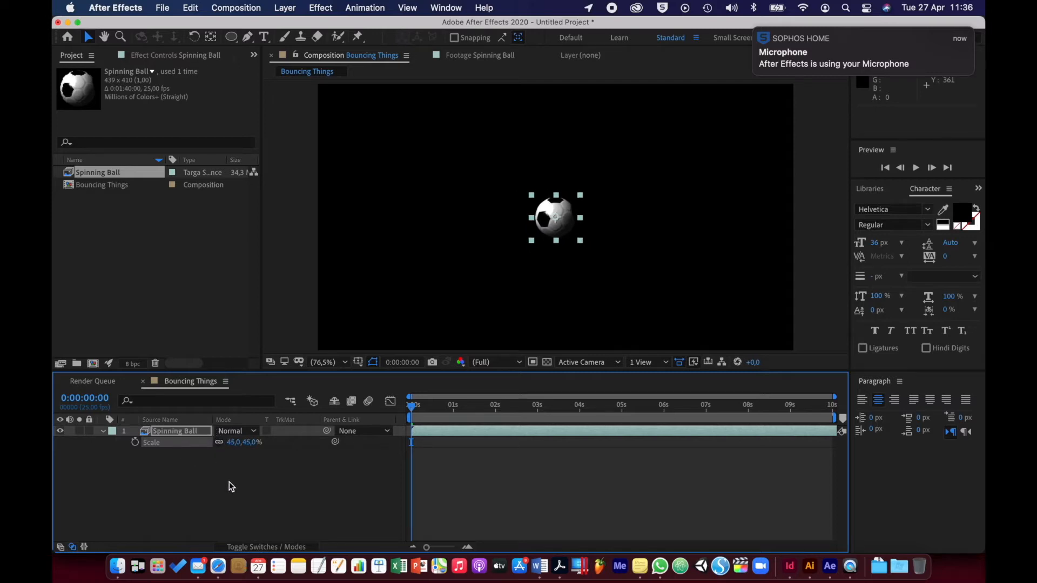
key(p)
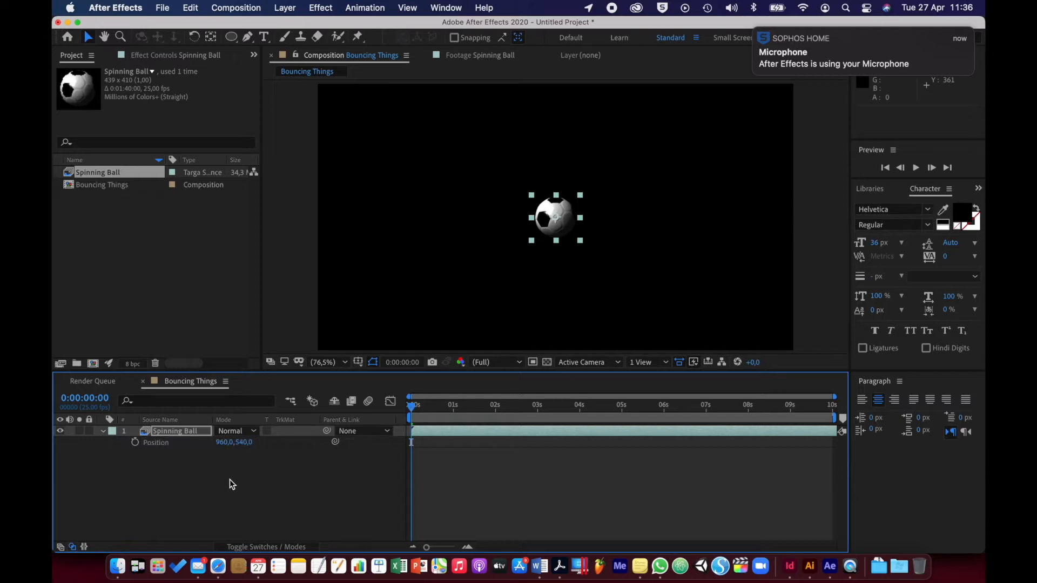
drag(242, 444, 57, 440)
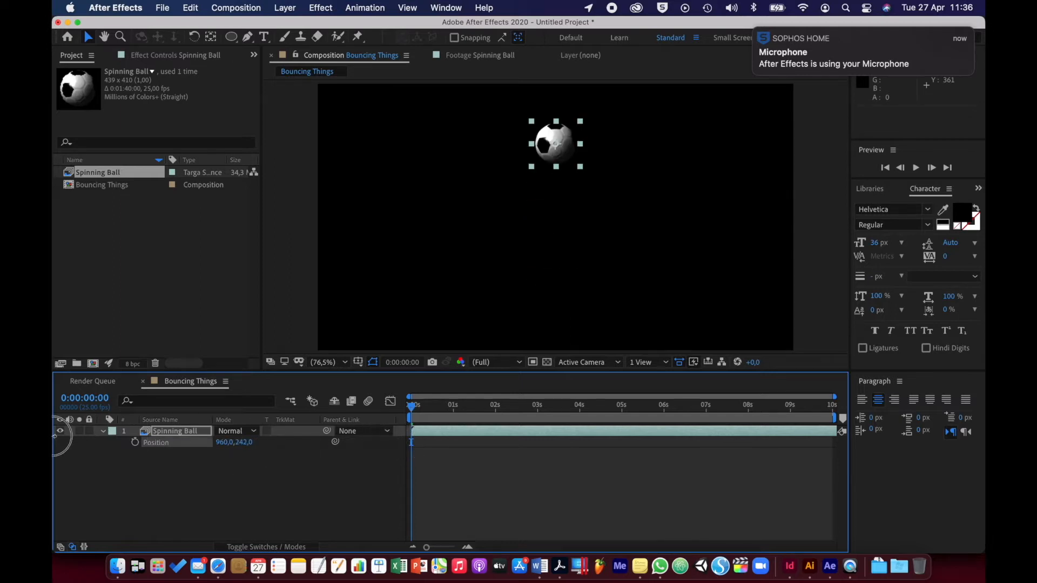
click(244, 443)
text(250)
key(Return)
click(212, 481)
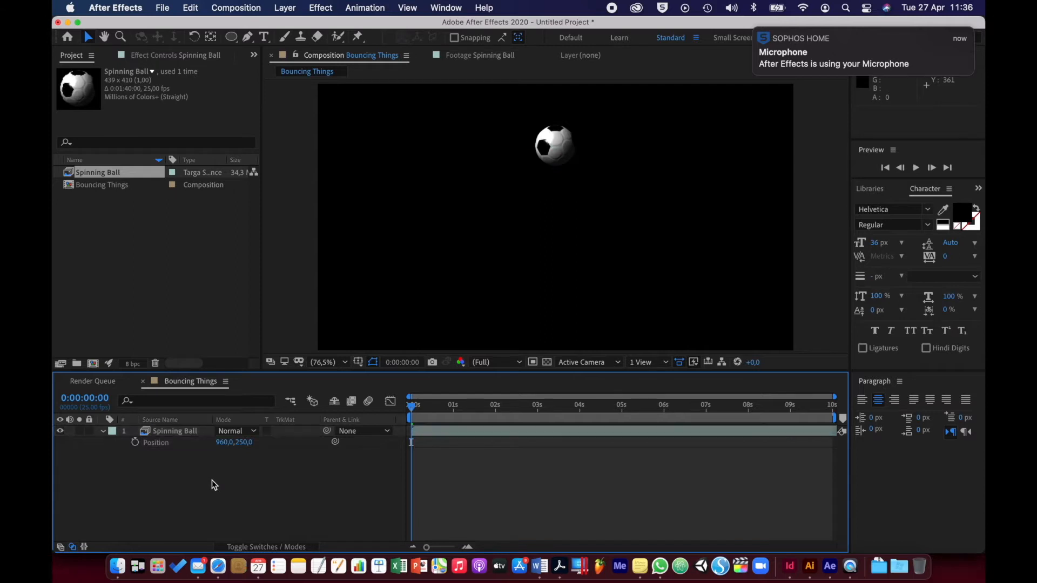
Collapse the Spinning Ball layer's properties and play back the composition to check the ball's spin
click(103, 431)
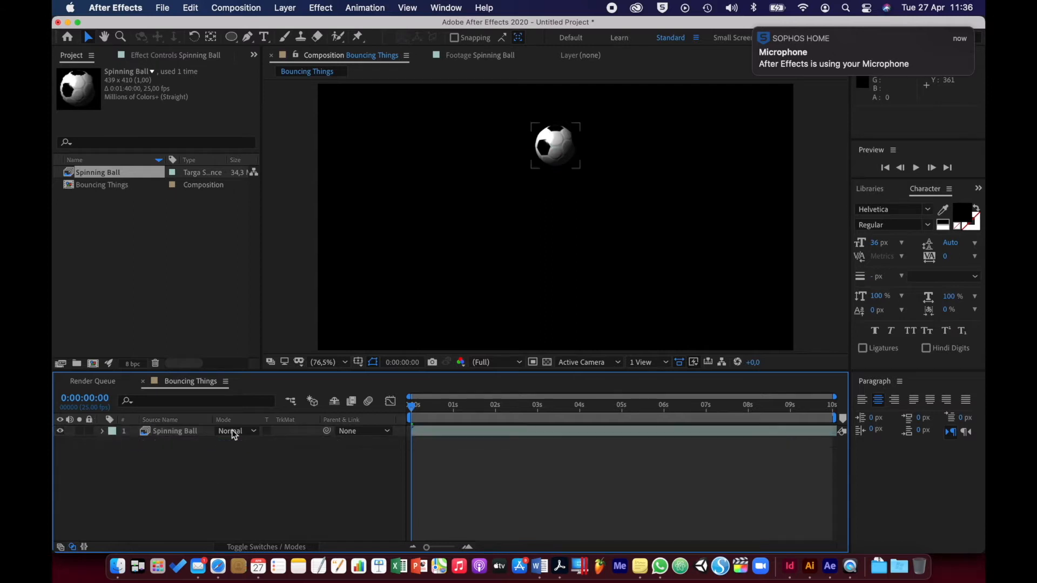
key(space)
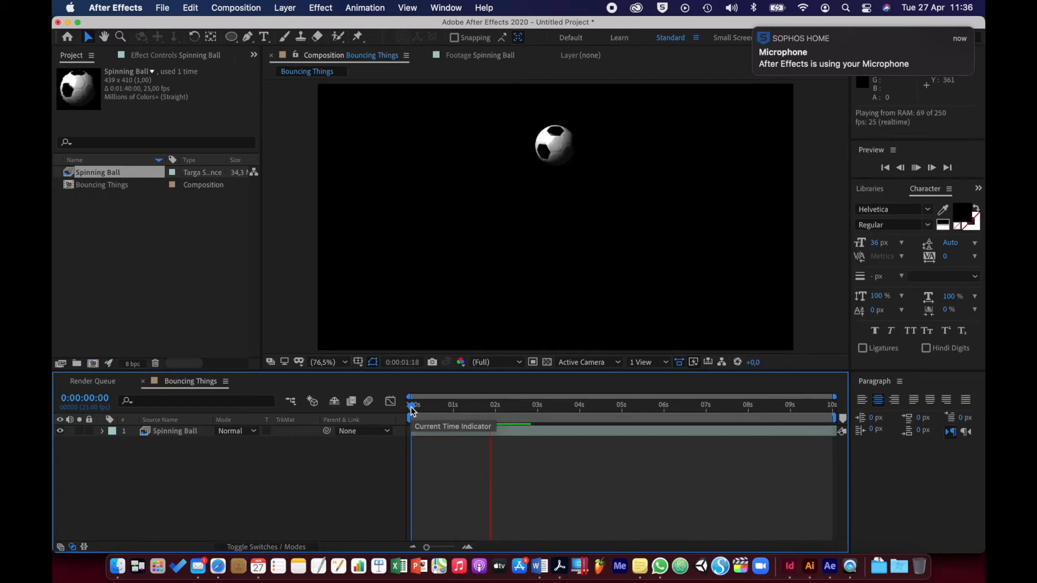
key(space)
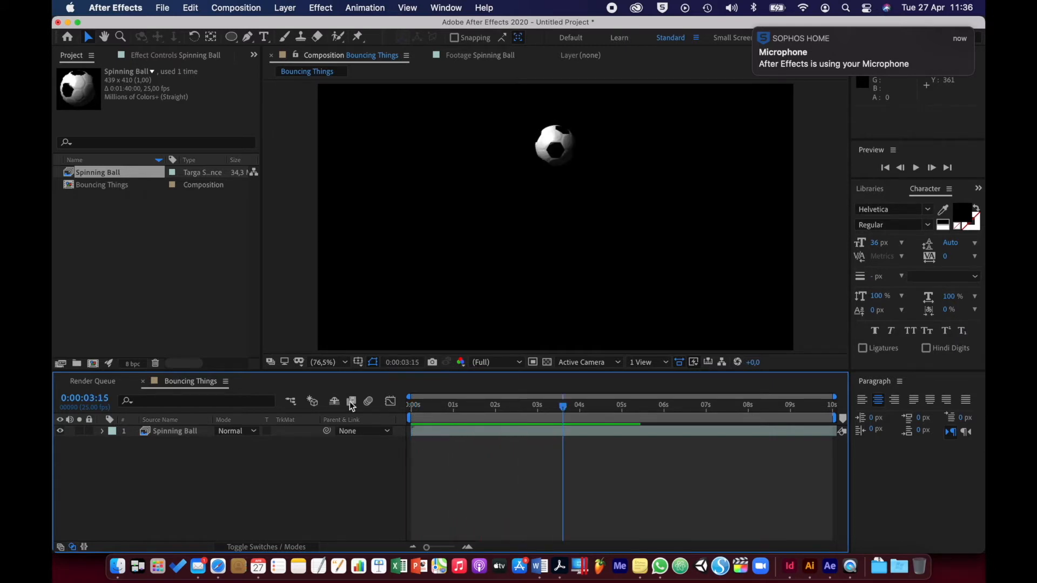
Import Balloon.png from the Activity 5.1.1 folder and add it to the composition below the Spinning Ball layer
click(131, 277)
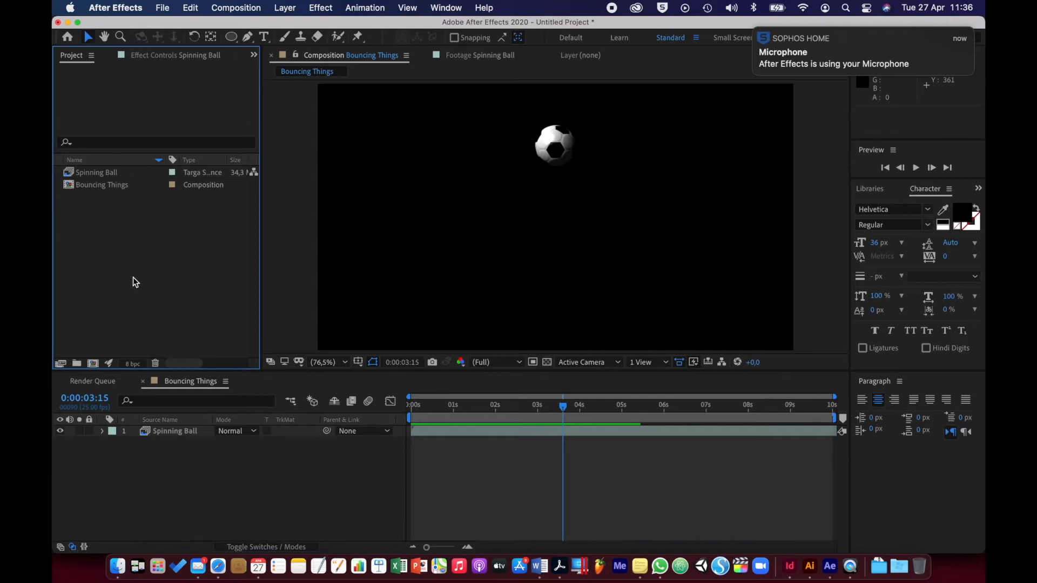
double_click(133, 277)
click(556, 66)
click(562, 80)
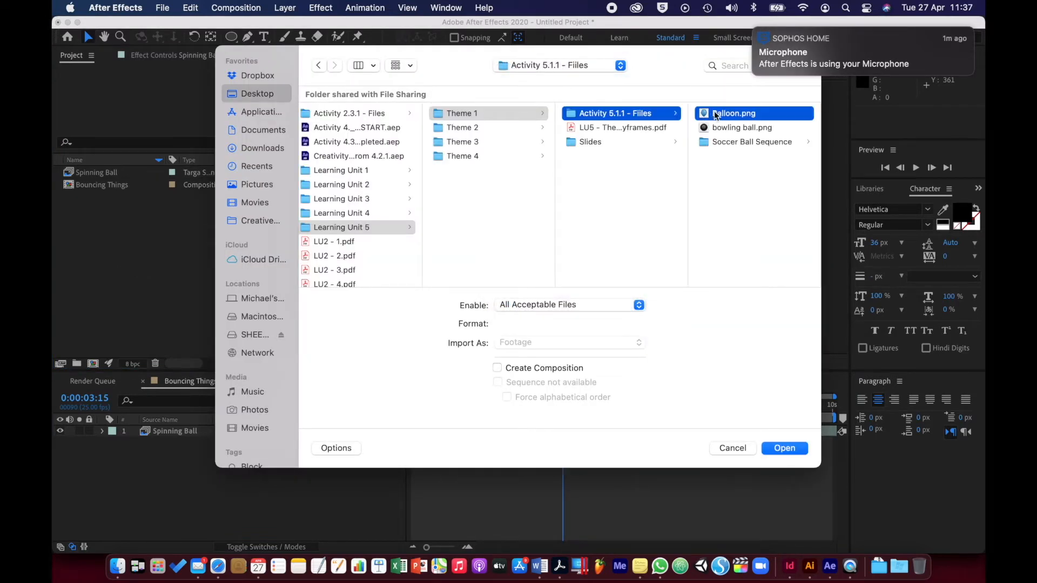
click(715, 114)
click(784, 449)
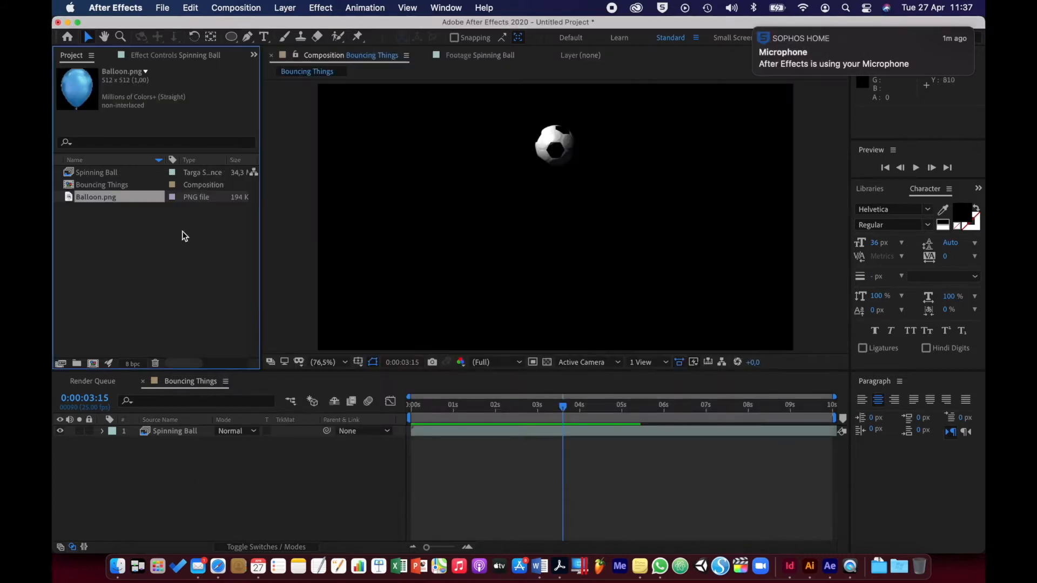
drag(69, 199, 198, 451)
Scale the balloon layer to 39% and move it to the left of the soccer ball, at about 442, 226
key(s)
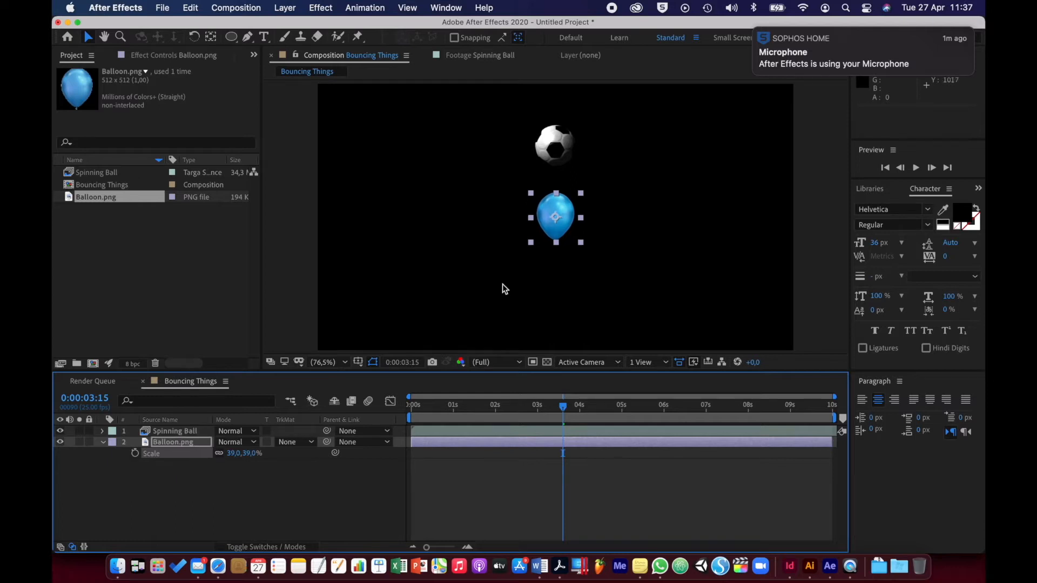
drag(559, 223, 439, 155)
Import bowling ball.png and add it to the composition below the balloon layer
click(170, 287)
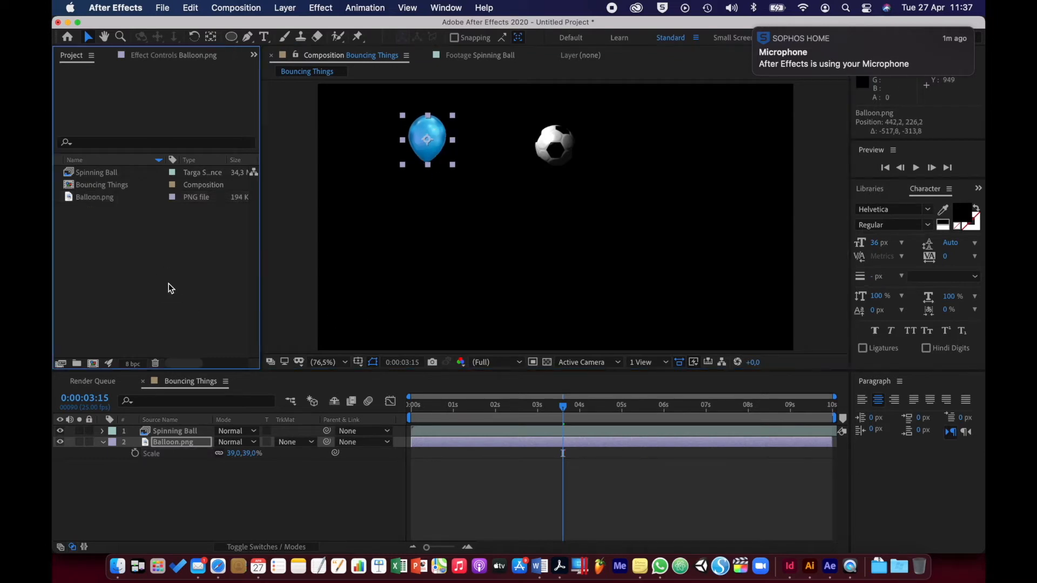
double_click(168, 283)
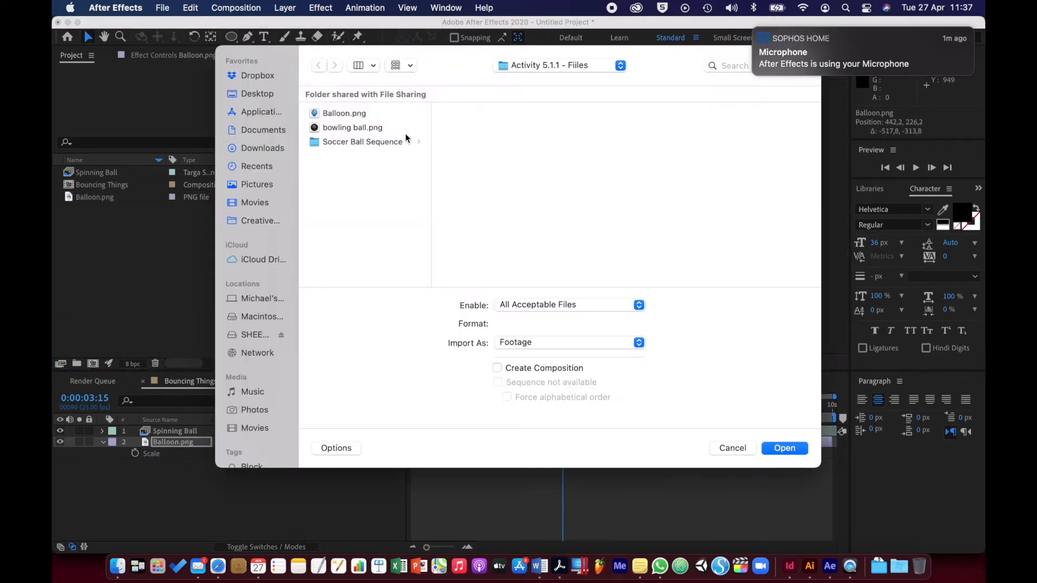
double_click(375, 129)
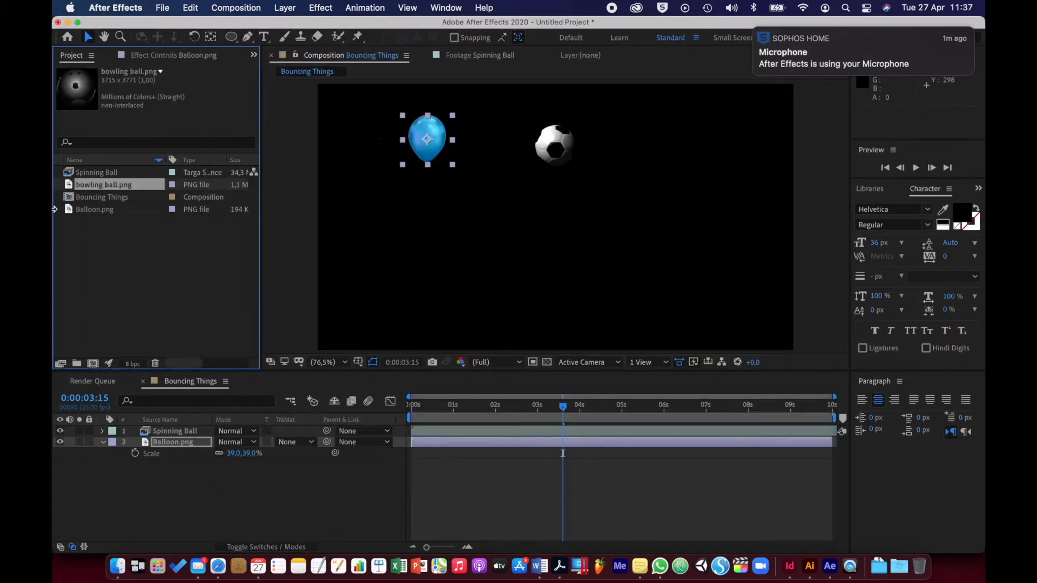
drag(72, 188, 158, 465)
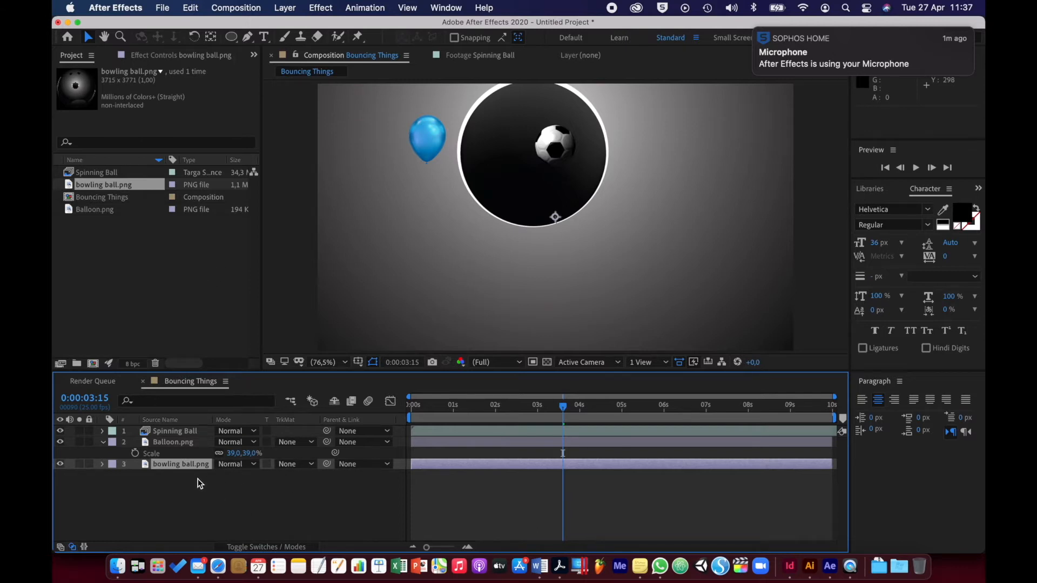
Scale the bowling ball layer to 3%, move it to the right of the soccer ball level with the balloon, and collapse the layers' properties
key(s)
drag(236, 475, 173, 475)
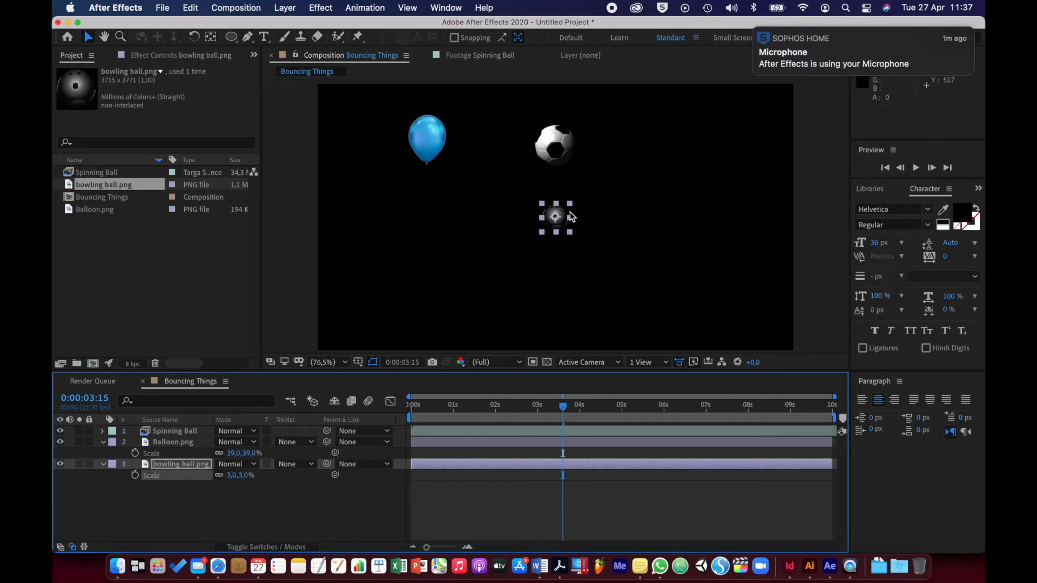
drag(563, 214, 688, 137)
click(182, 503)
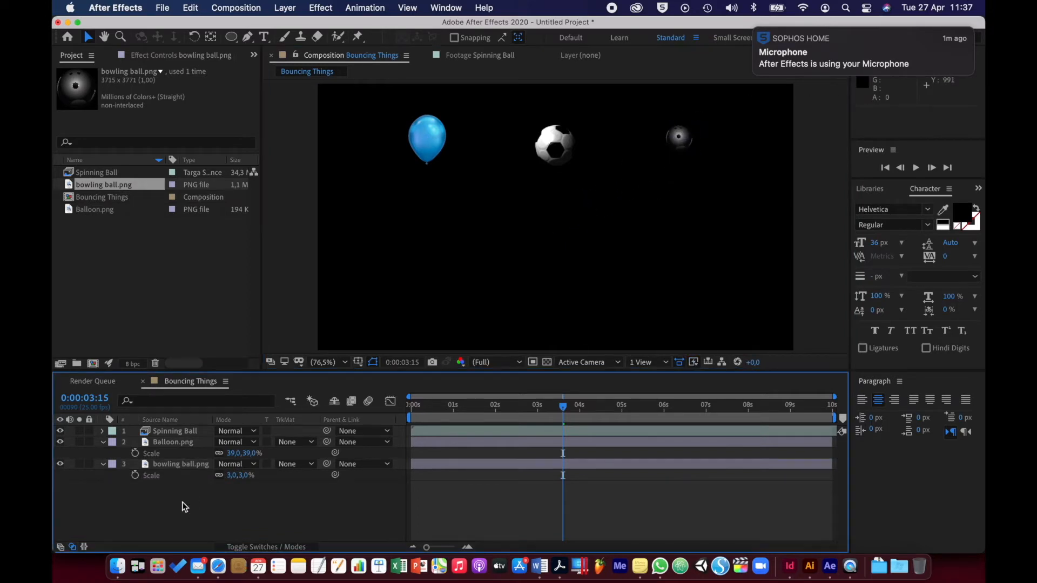
click(102, 464)
click(105, 446)
click(102, 443)
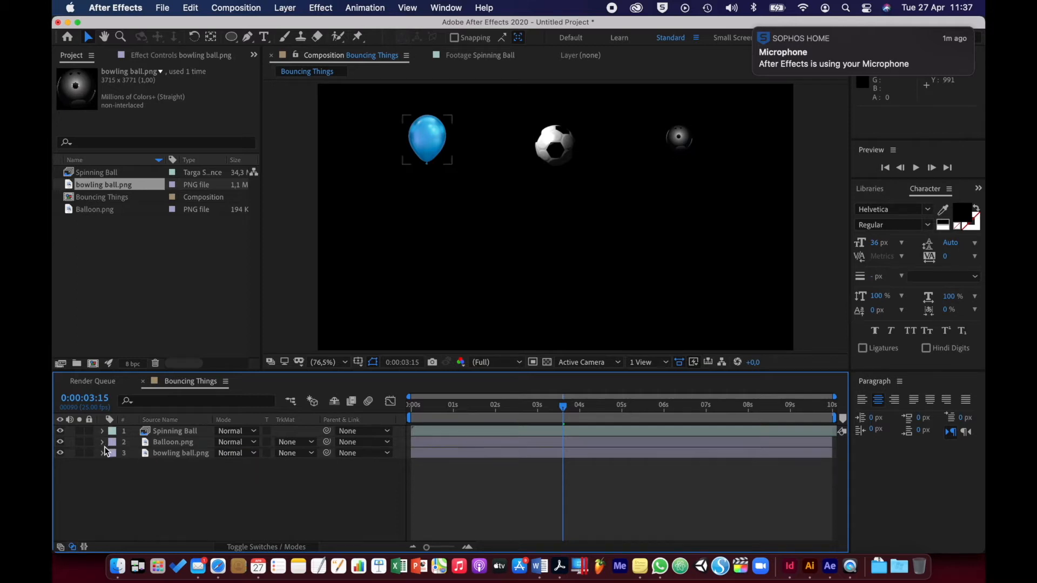
Create a composition-size pale yellow solid (F5F5AC) and place it beneath all the other layers as the background
right_click(233, 487)
mouse_move(339, 400)
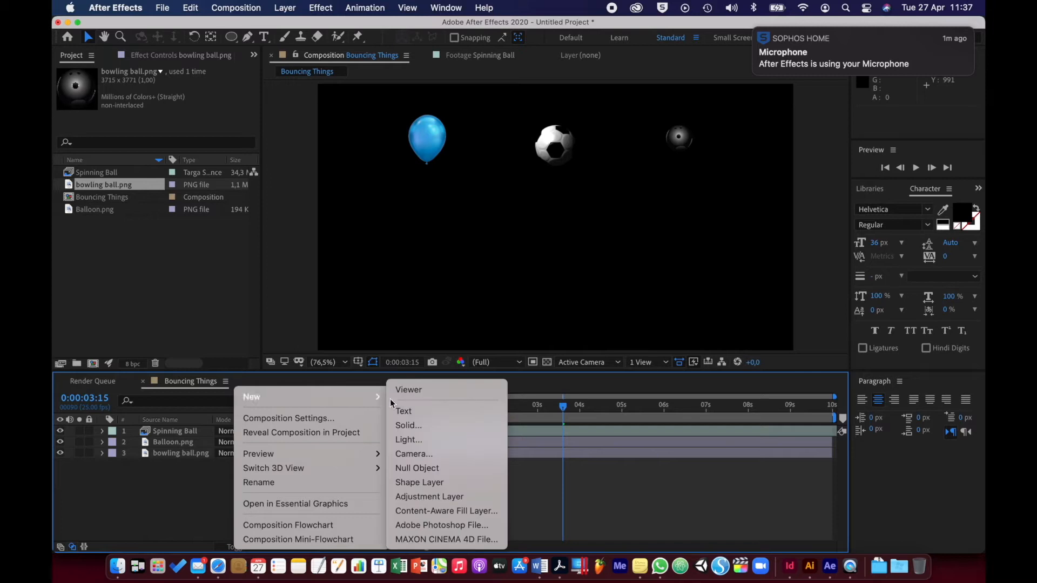
click(402, 425)
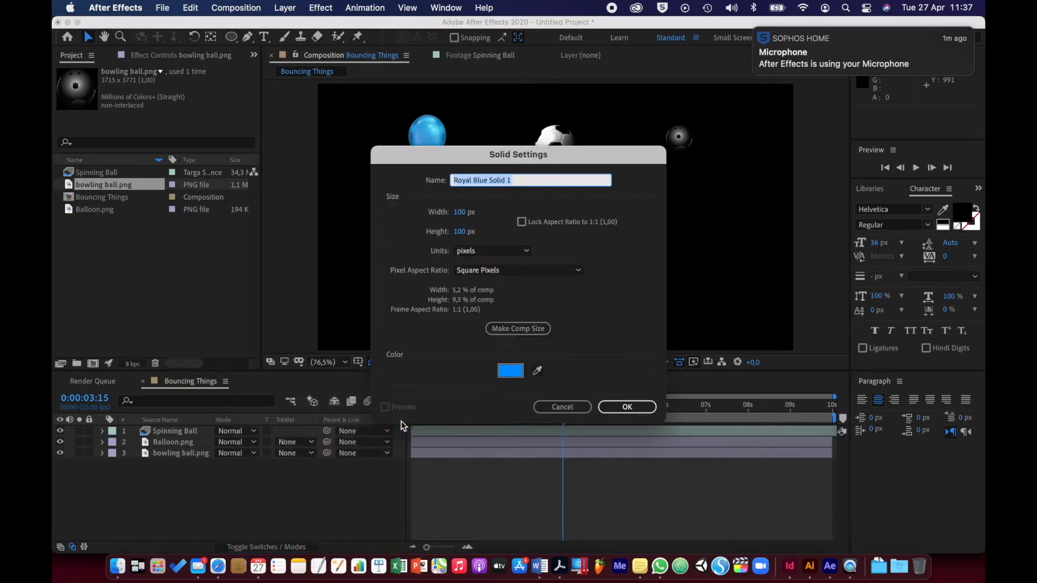
click(503, 329)
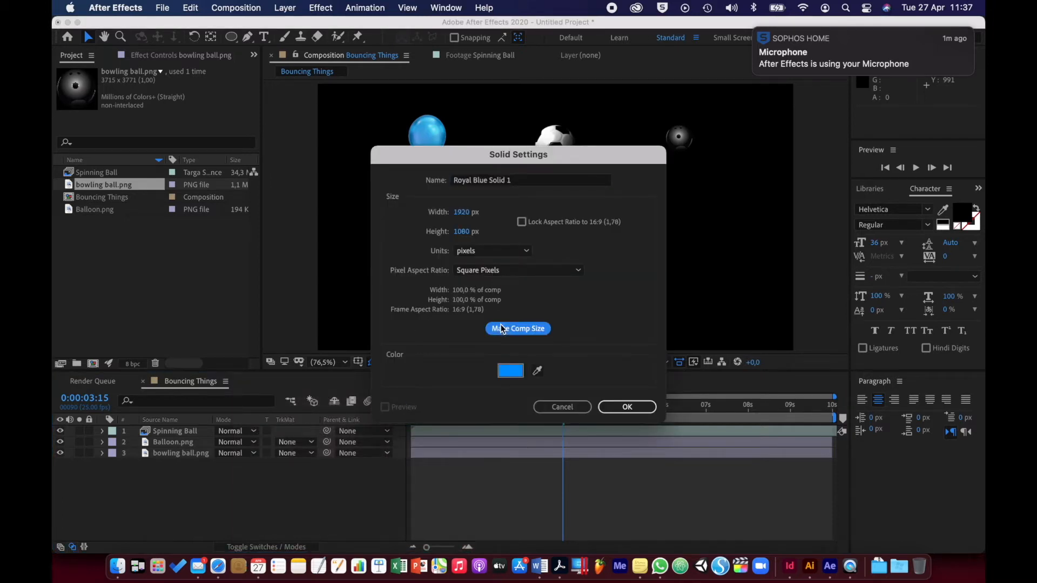
click(511, 370)
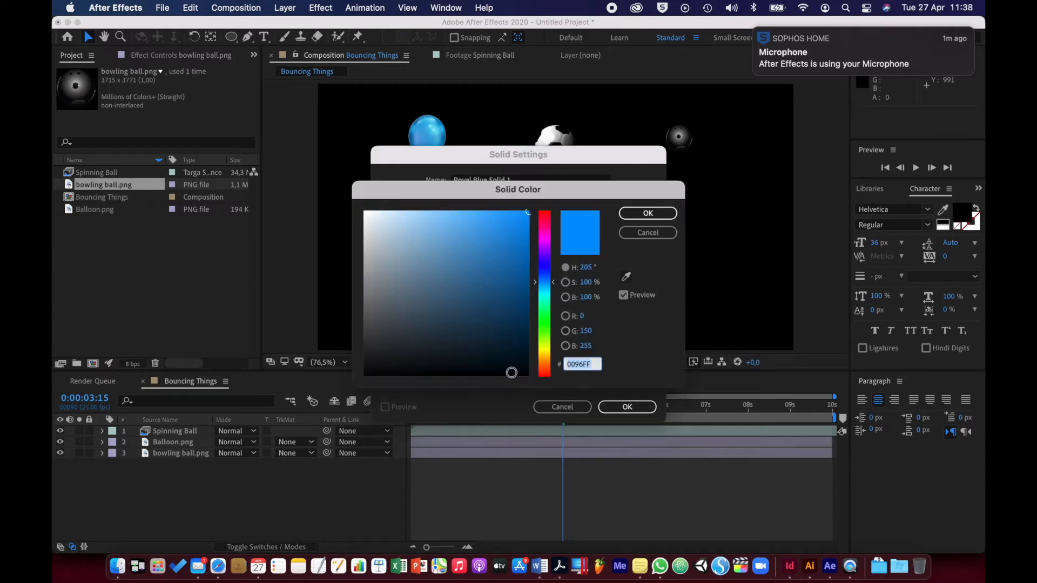
click(545, 348)
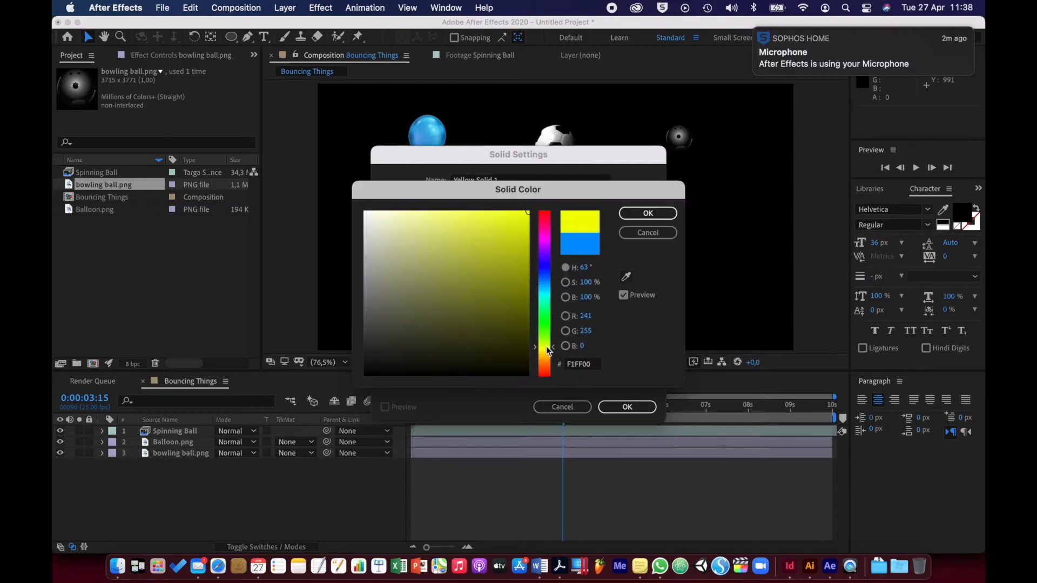
click(546, 349)
click(427, 222)
drag(427, 223, 413, 218)
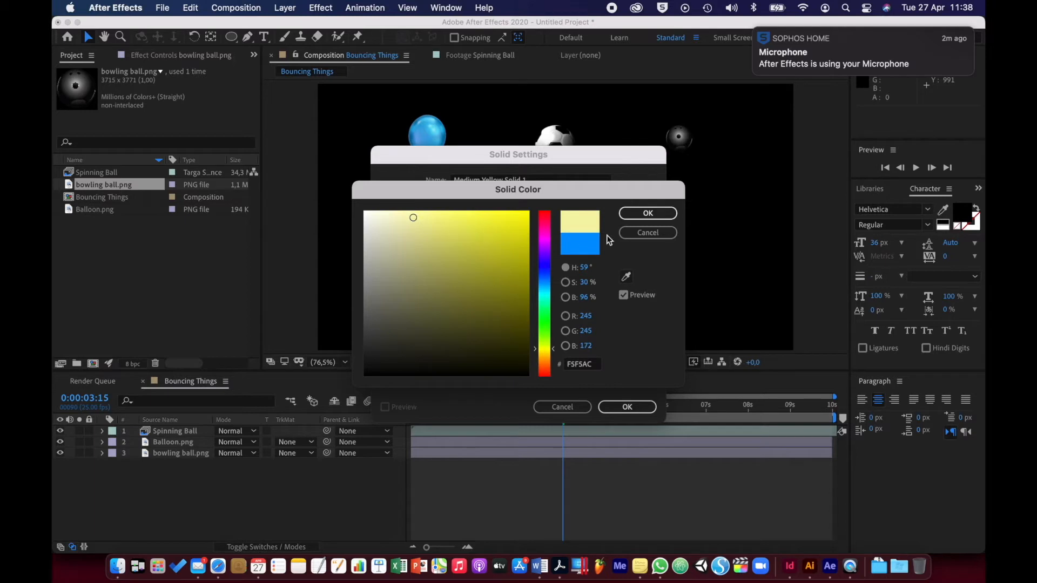
click(650, 213)
click(626, 407)
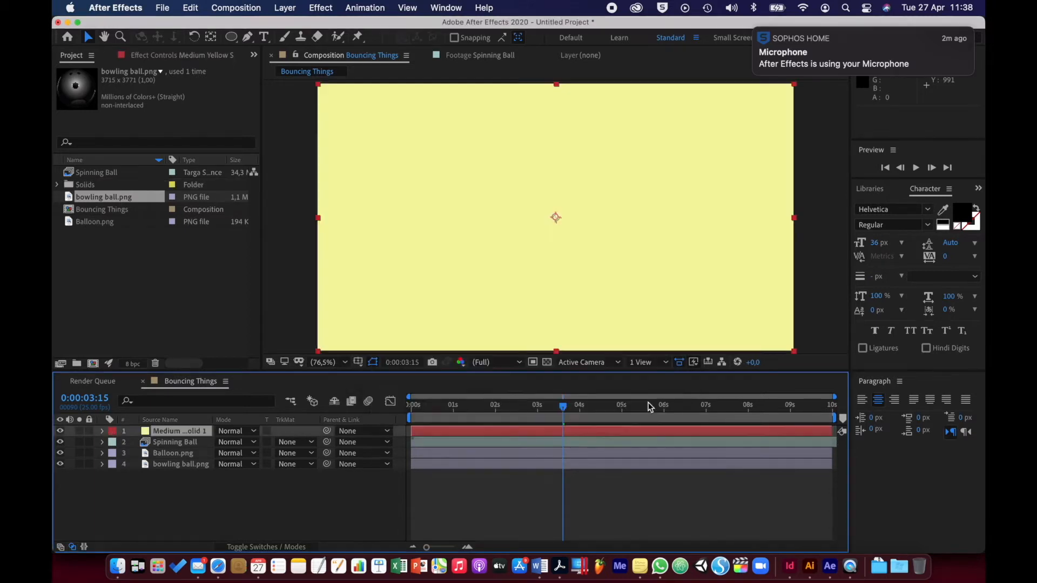
drag(176, 430, 174, 470)
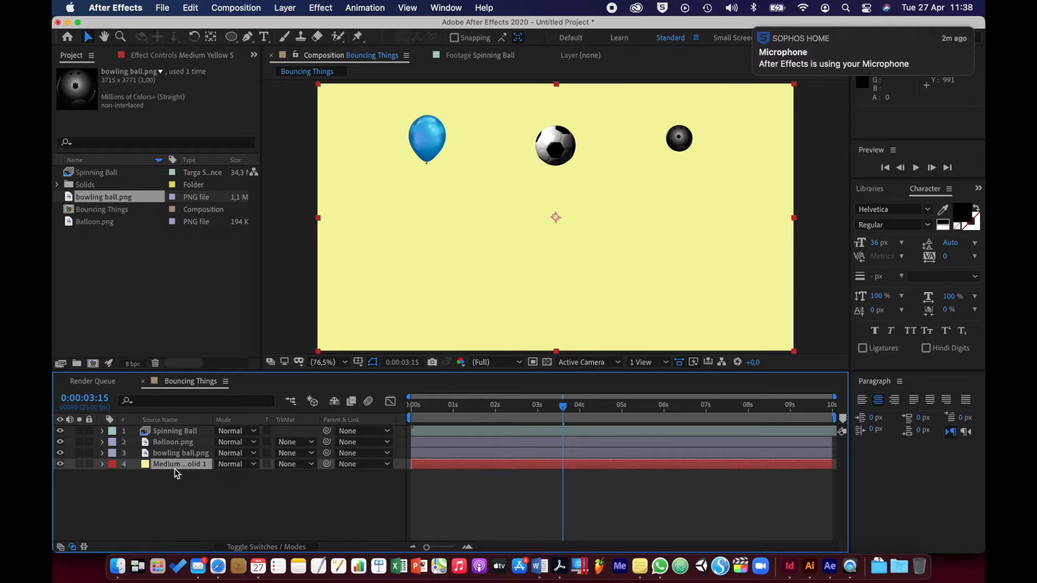
click(167, 506)
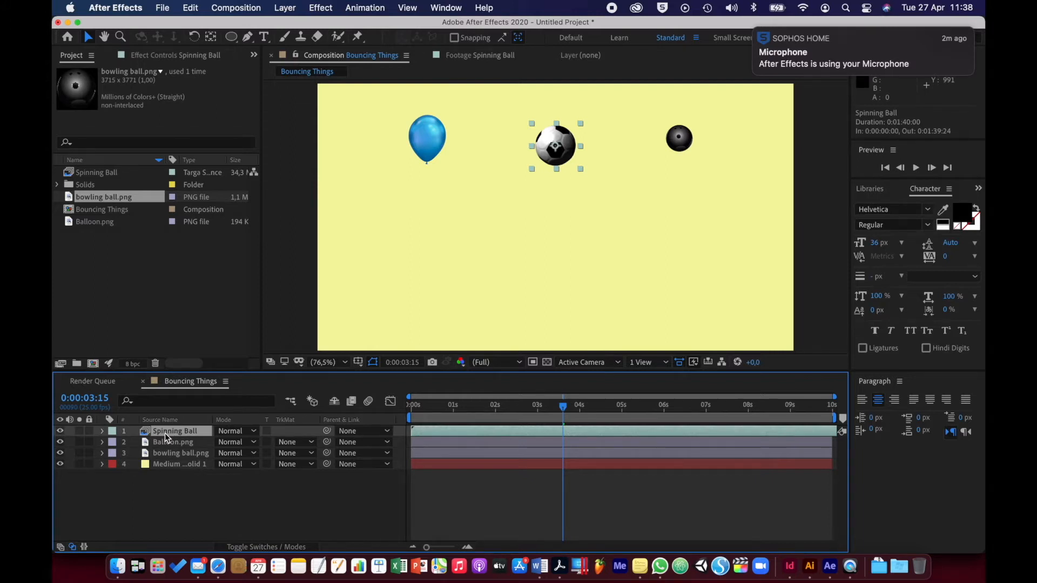
Show the Spinning Ball layer's Position property and set its first keyframe at 0:00:00:00
click(559, 409)
drag(559, 409, 398, 409)
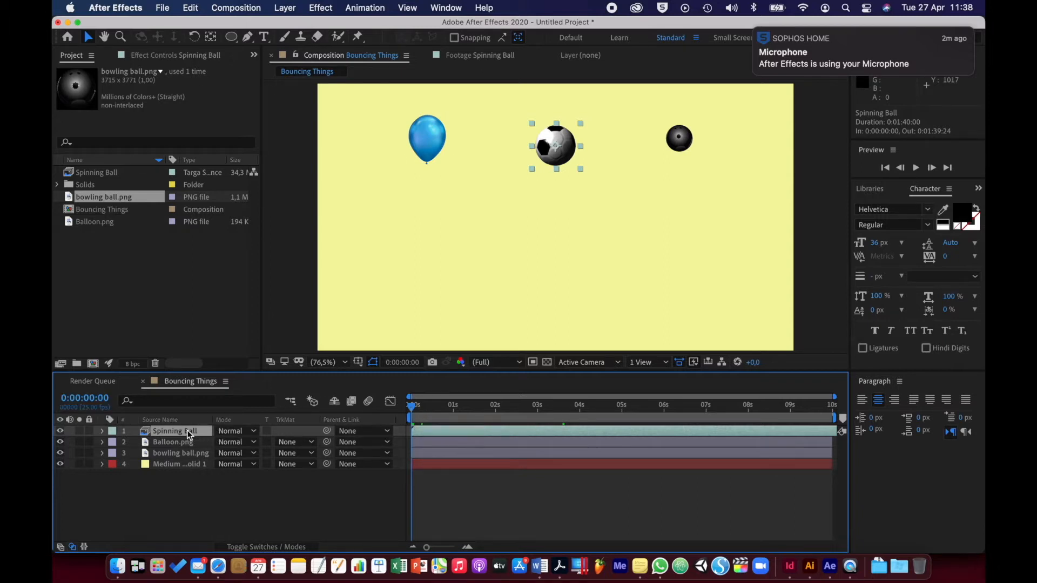
key(p)
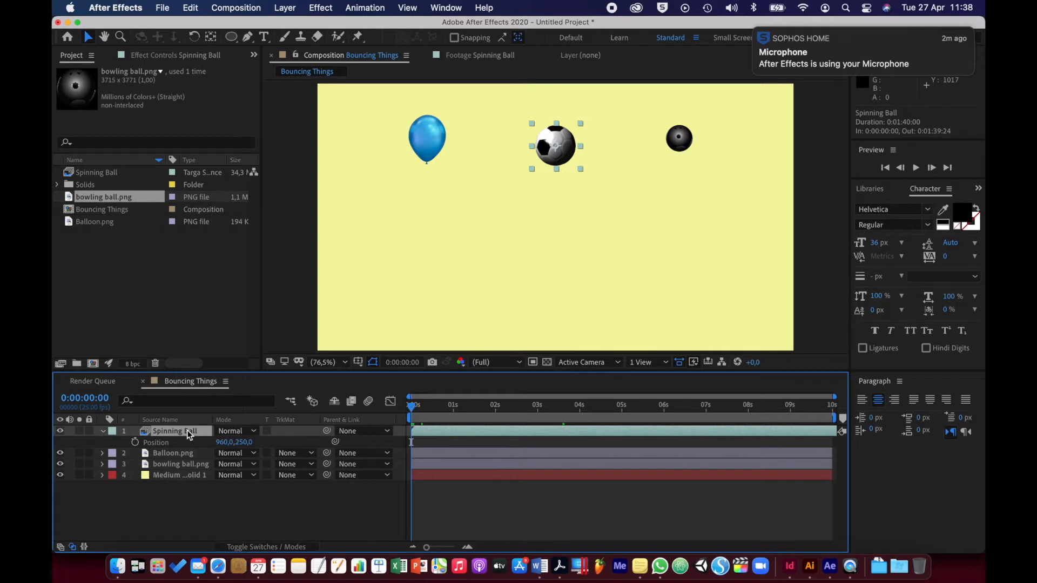
click(135, 443)
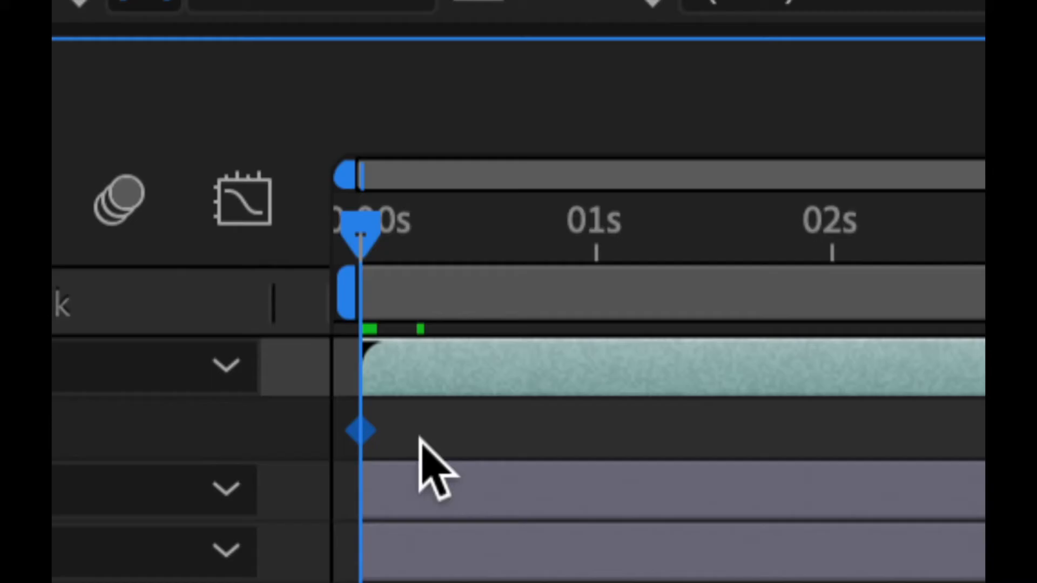
Move the current time off the first Position keyframe to inspect it, and return to 0:00:00:00
drag(364, 232, 392, 228)
mouse_move(365, 429)
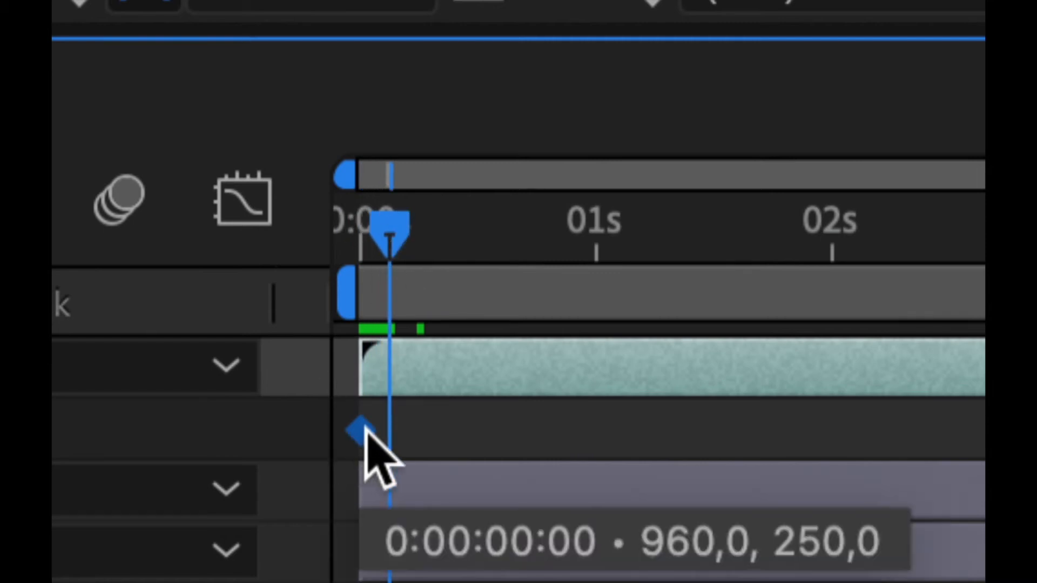
click(417, 426)
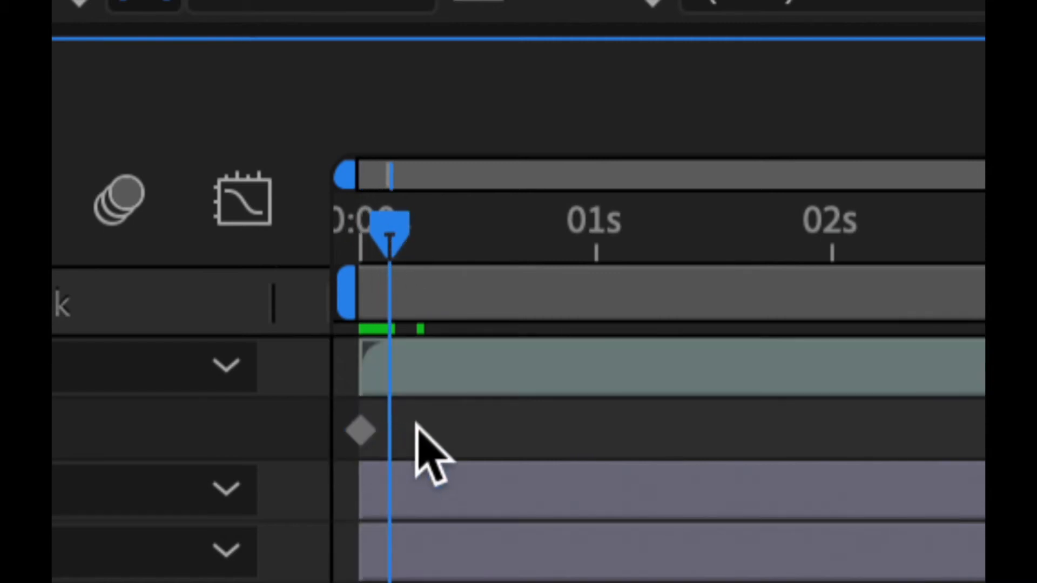
click(362, 435)
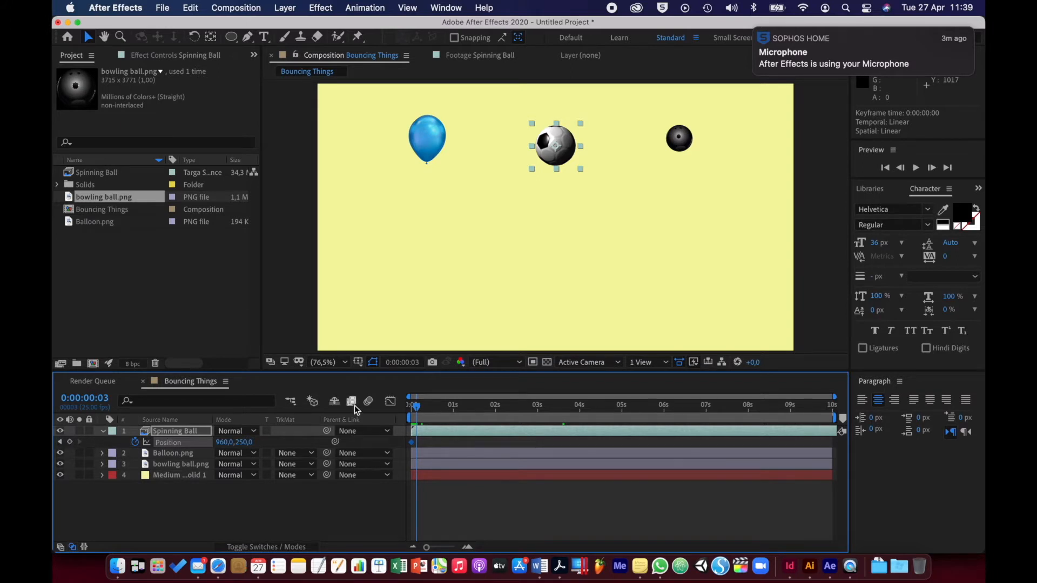
drag(420, 410, 411, 409)
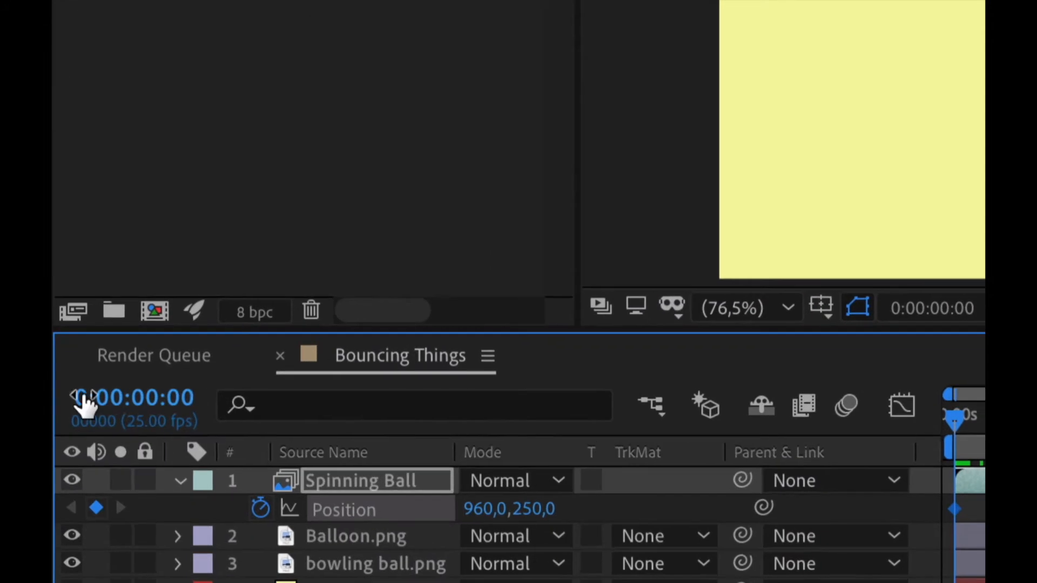
Set the current time to 0:00:01:00
click(134, 397)
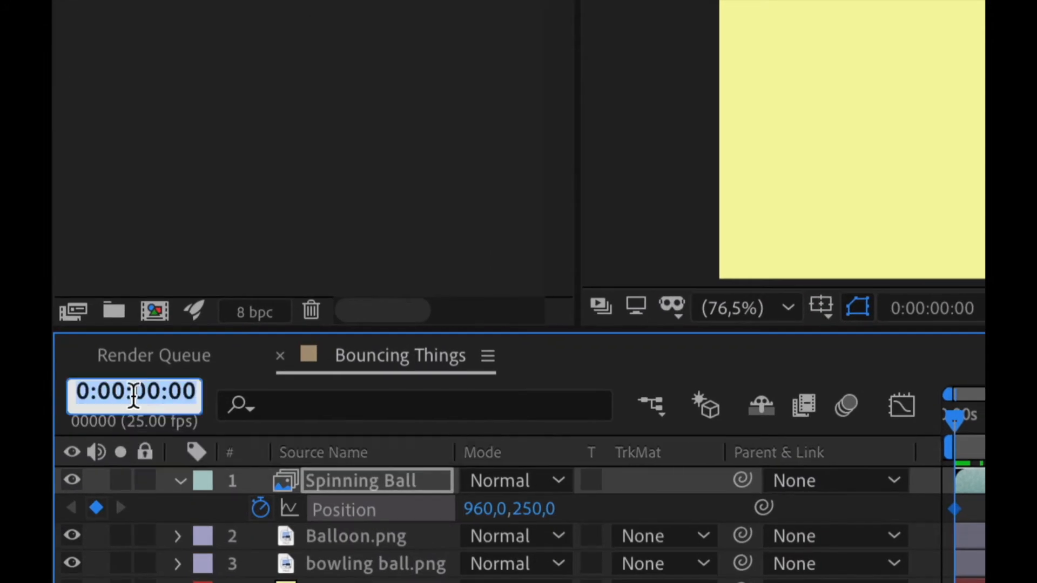
text(1.)
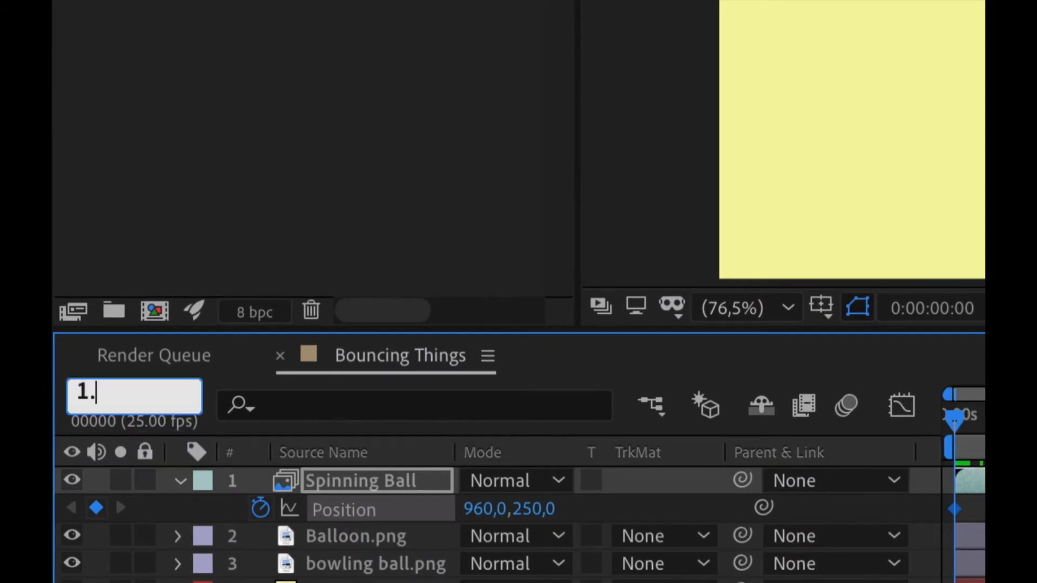
key(Return)
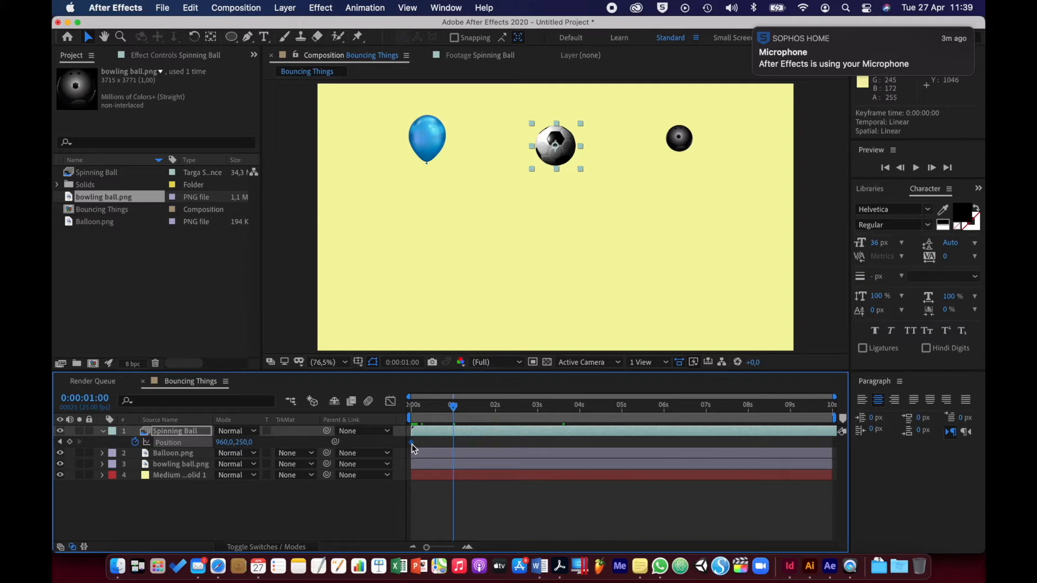
Paste a copy of the first Position keyframe at the 1-second mark and undo the paste
key(super+c)
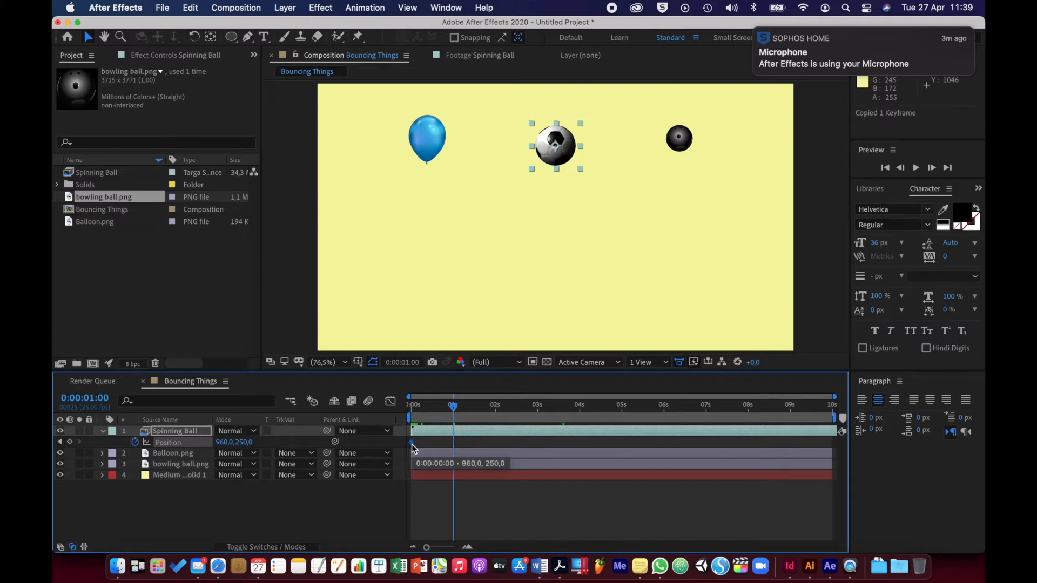
key(super+v)
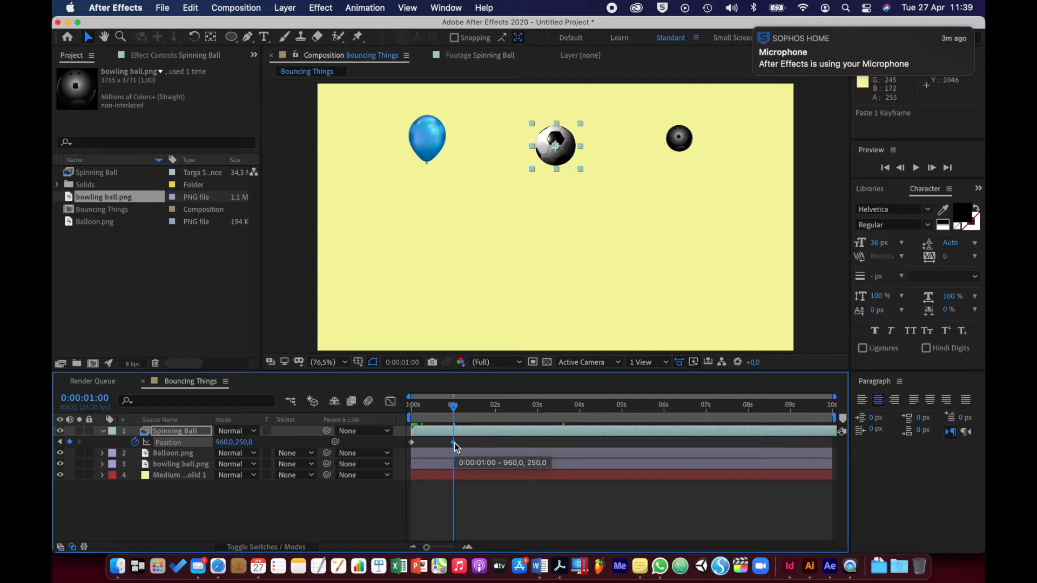
key(super+z)
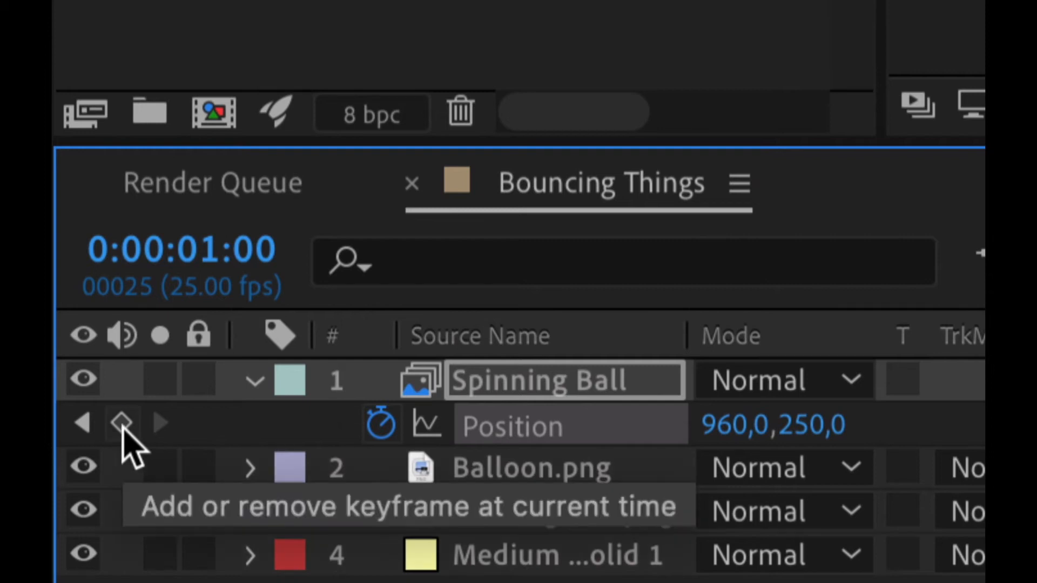
Add a Position keyframe to the Spinning Ball layer at 1 second, keeping the ball at its starting position
click(122, 426)
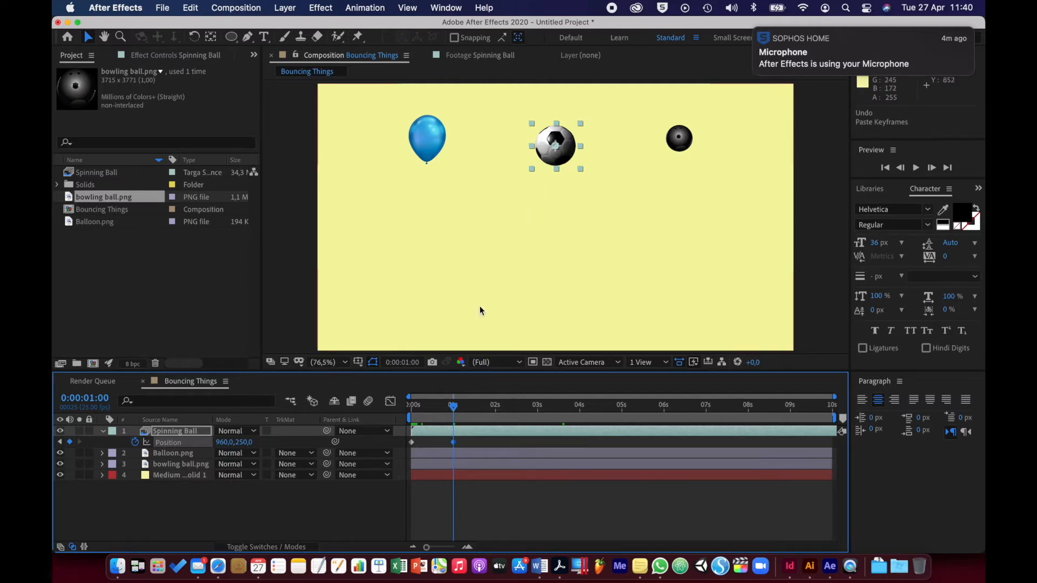
At frame 12, set the Spinning Ball's Y position to 999 so it touches the frame's lower edge, and scrub through the bounce
click(457, 411)
mouse_move(454, 411)
mouse_down()
mouse_move(398, 412)
mouse_move(447, 413)
mouse_move(436, 413)
mouse_up()
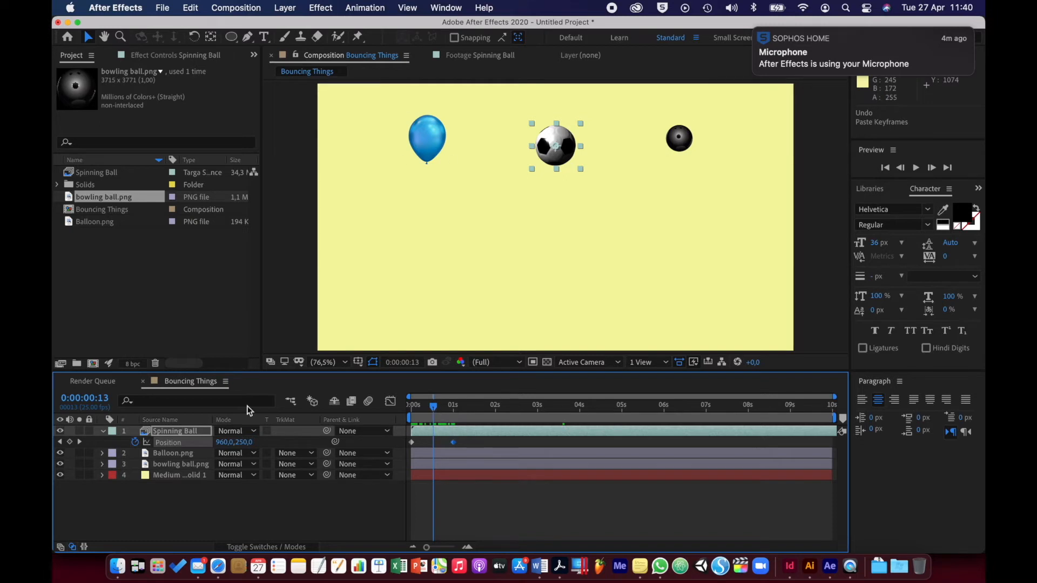
click(95, 399)
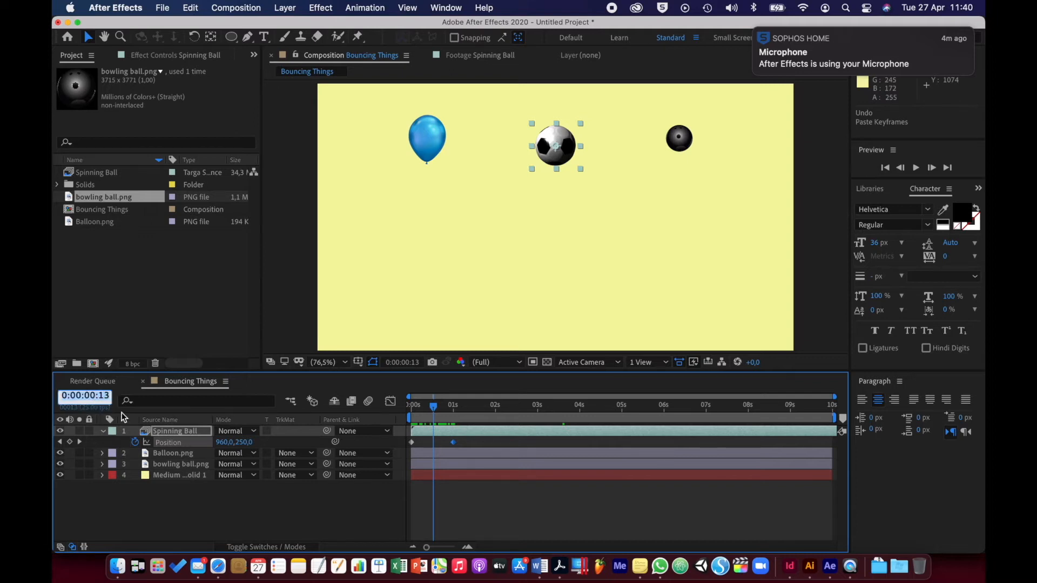
text(12)
key(Return)
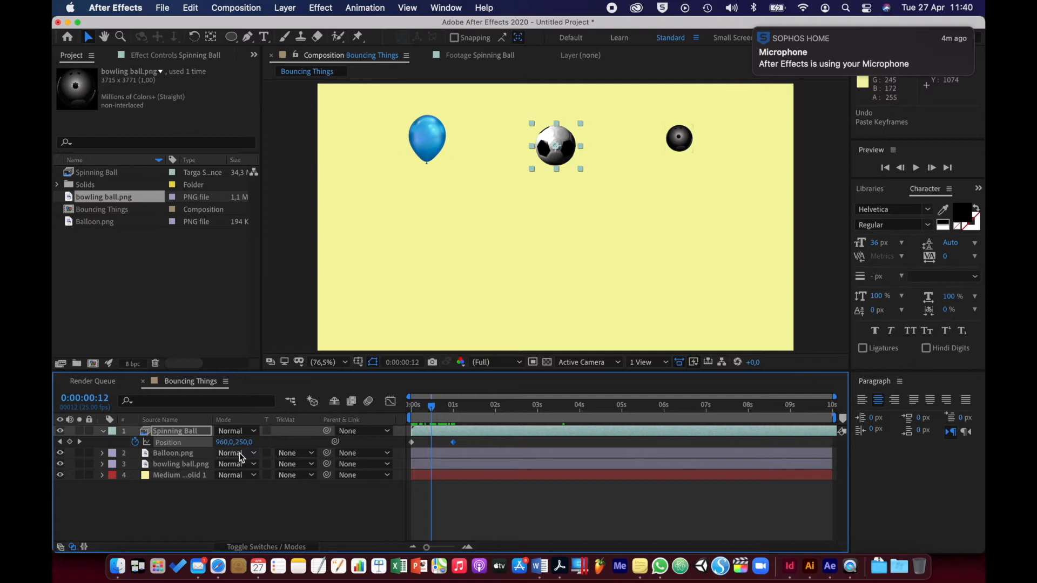
drag(244, 446, 671, 502)
click(673, 504)
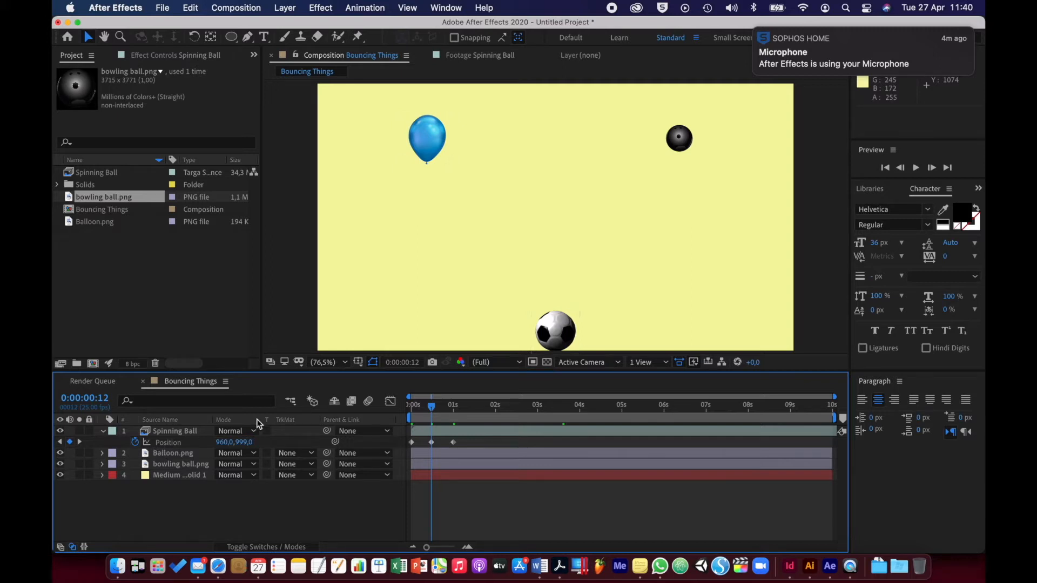
drag(432, 406, 414, 427)
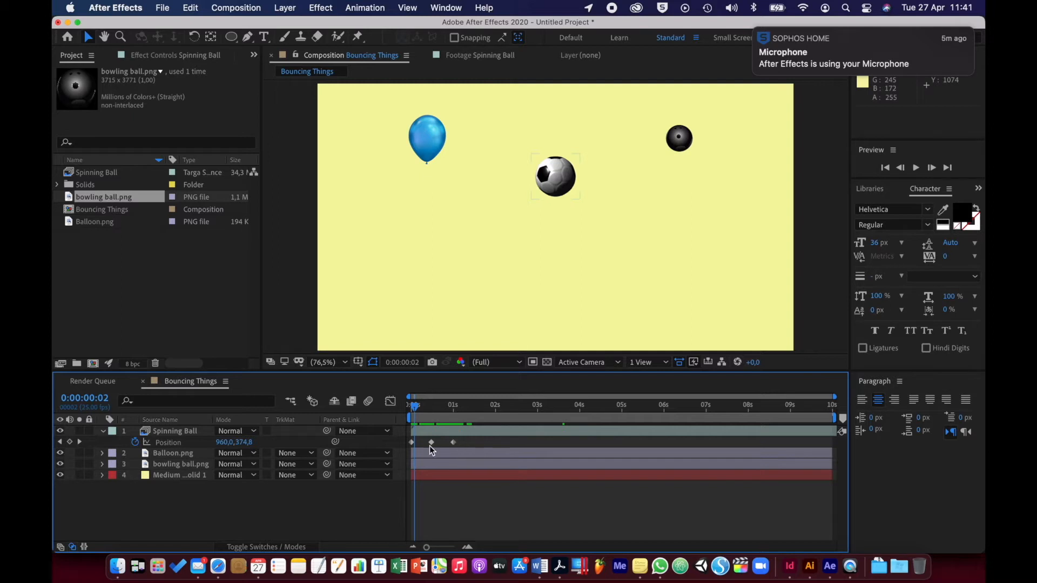
Add the expression loopOut(type = "cycle", numKeyframes = 0) to the Spinning Ball's Position
click(158, 453)
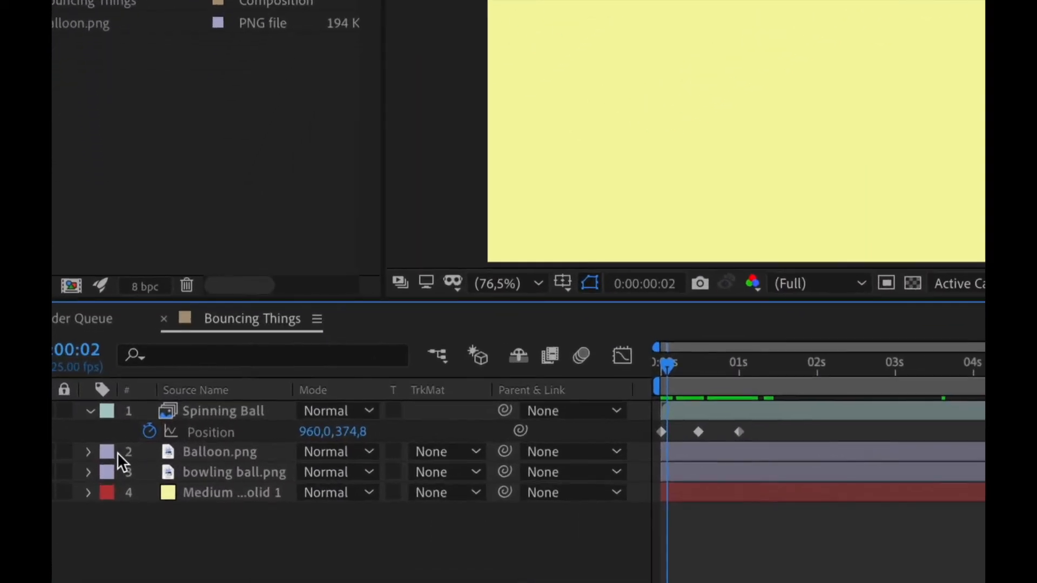
alt+click(151, 431)
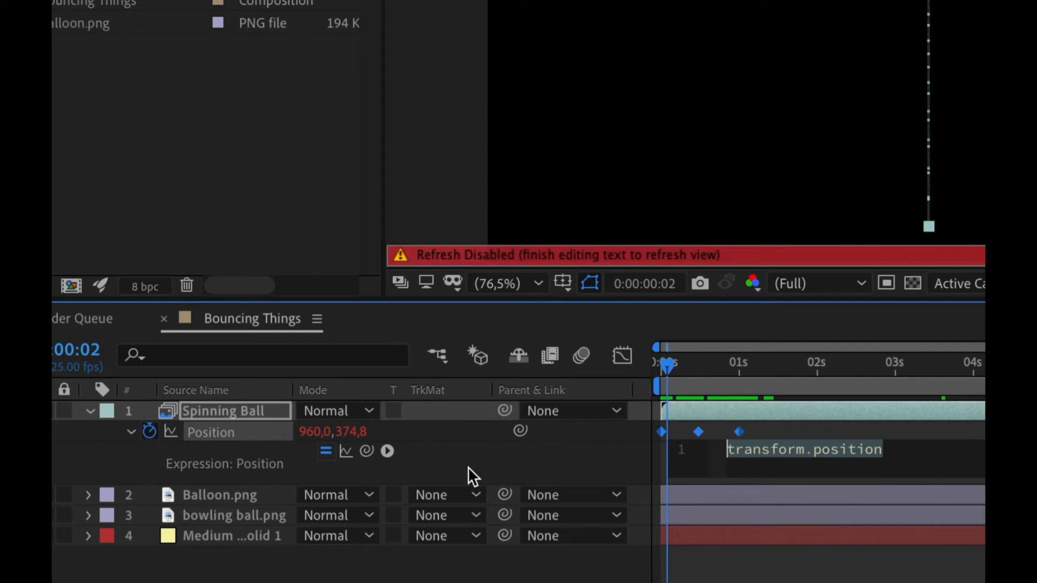
click(387, 450)
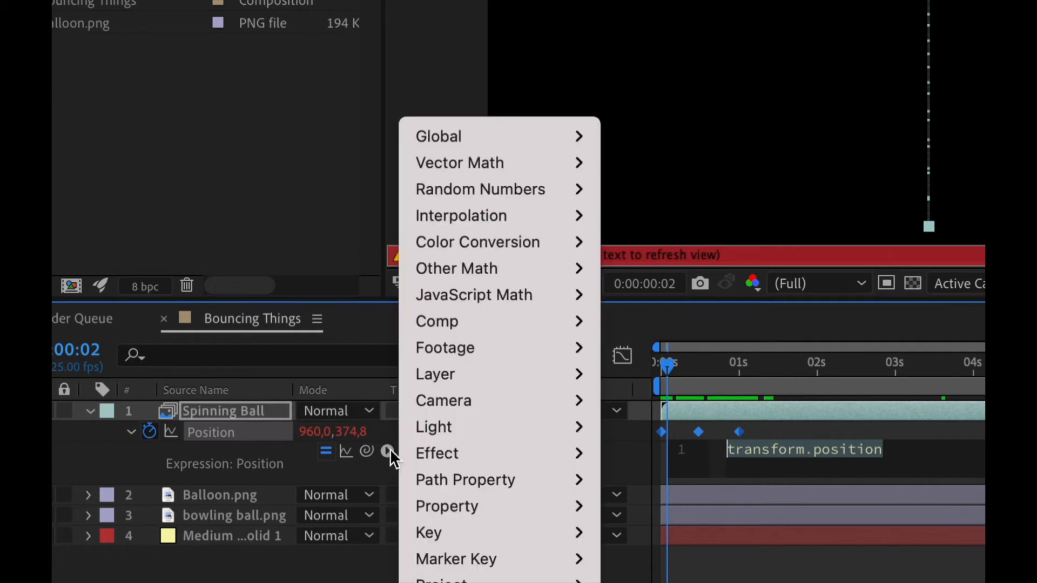
mouse_move(442, 503)
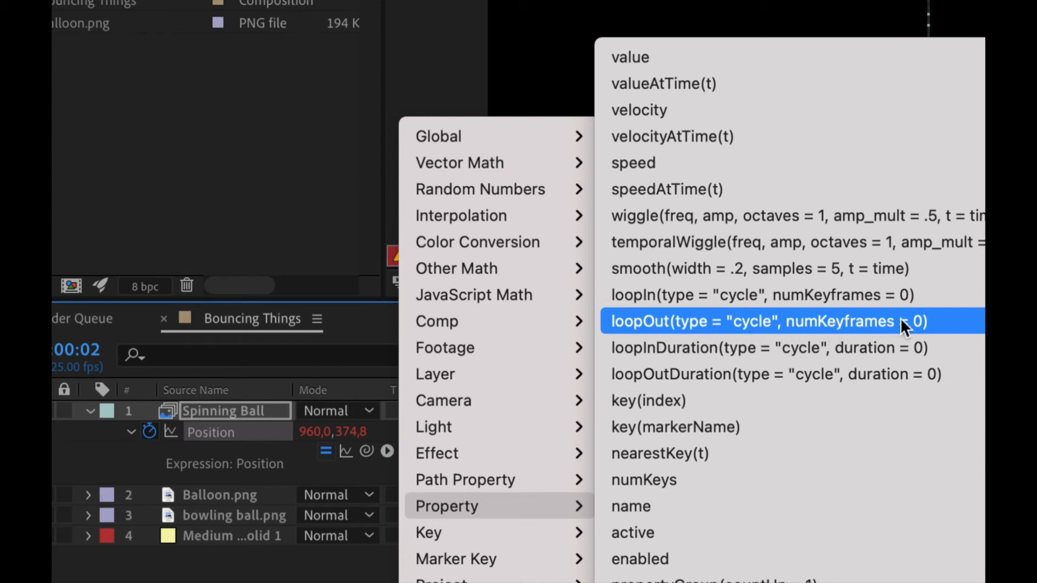
click(678, 321)
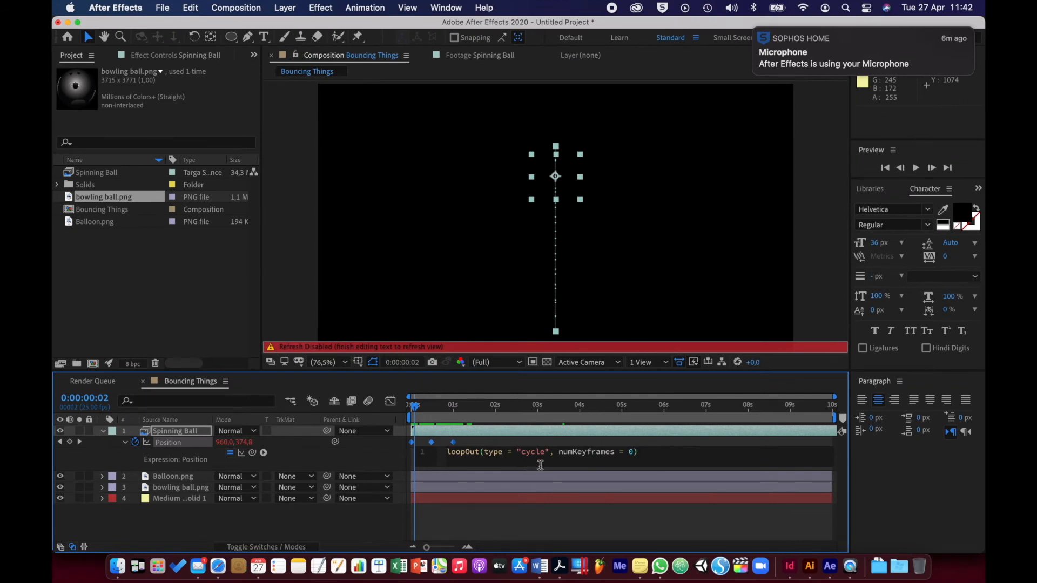
click(287, 524)
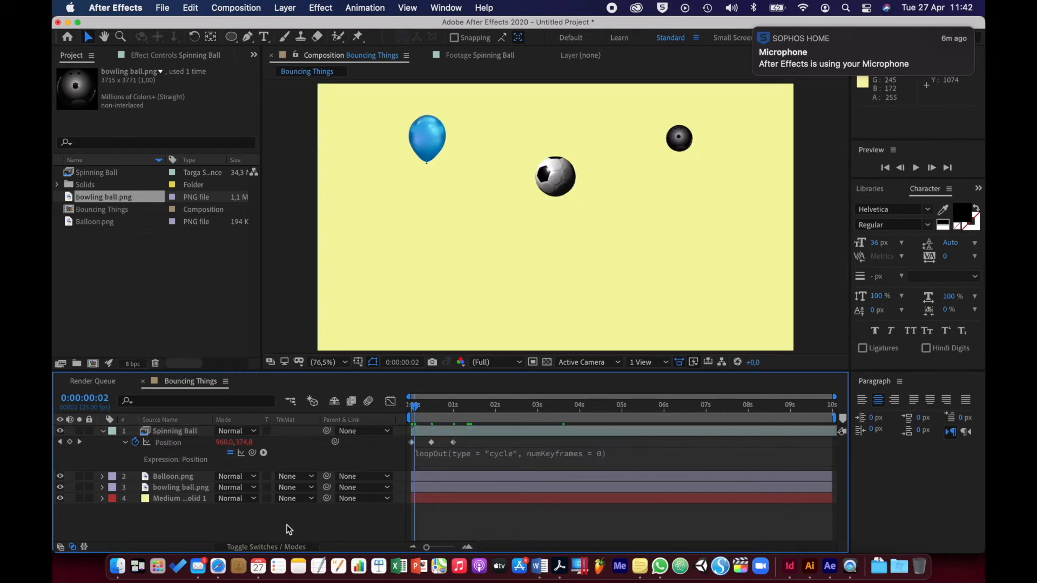
click(430, 459)
Preview the looping Spinning Ball bounce twice from the start of the composition, then return to the first frame
click(408, 406)
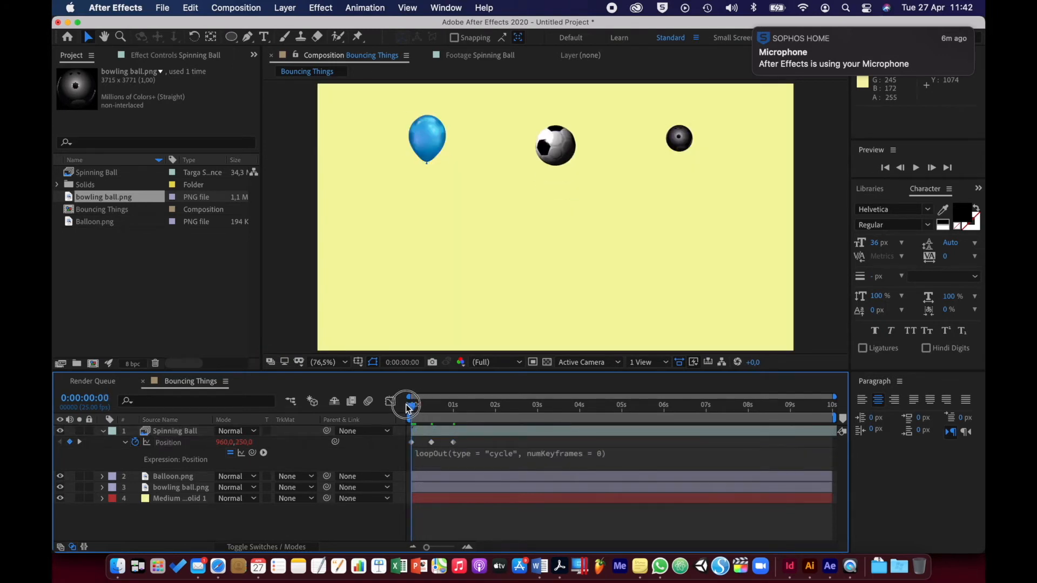
key(space)
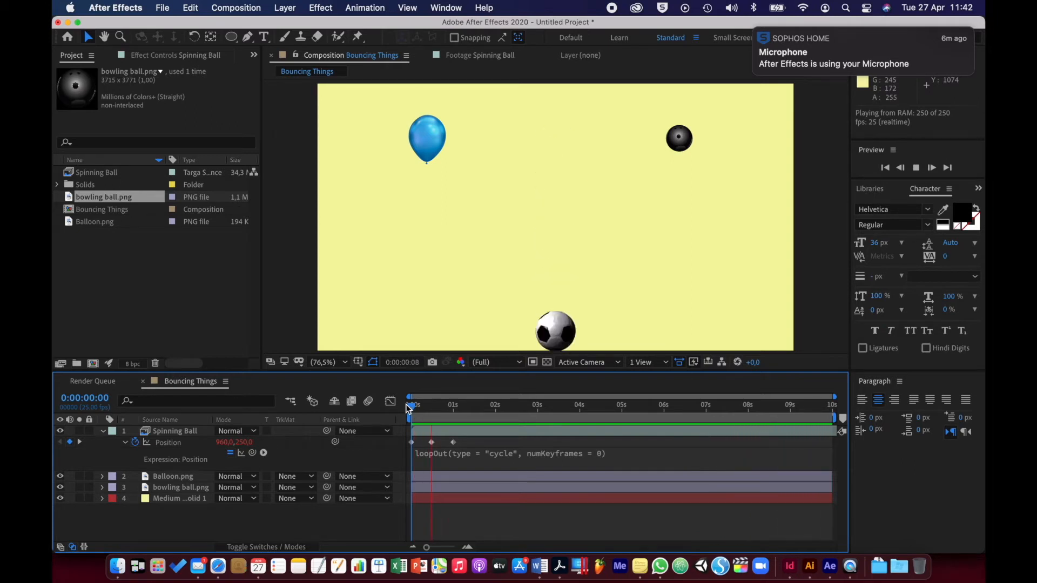
key(space)
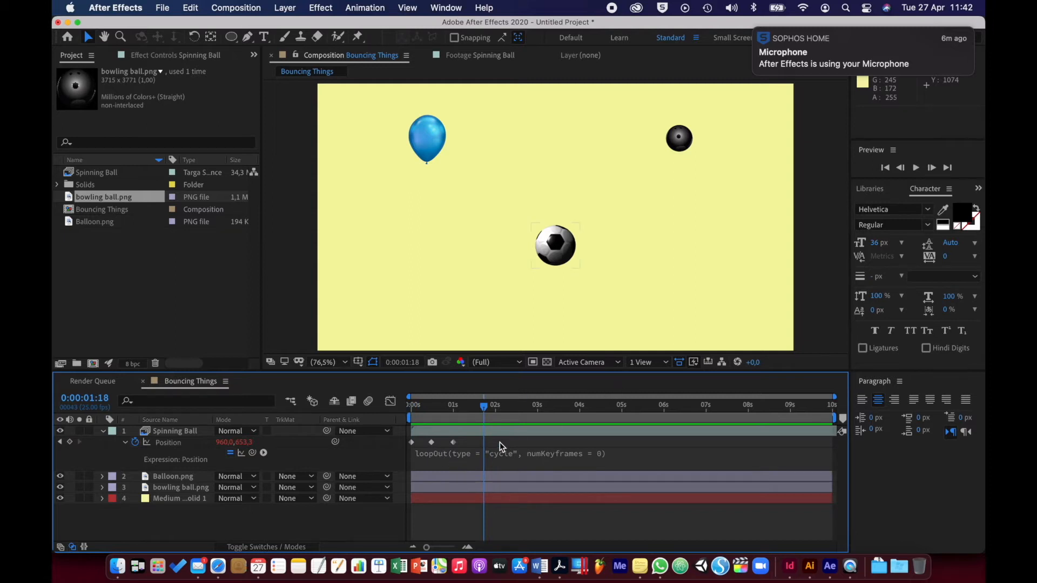
drag(483, 406, 397, 406)
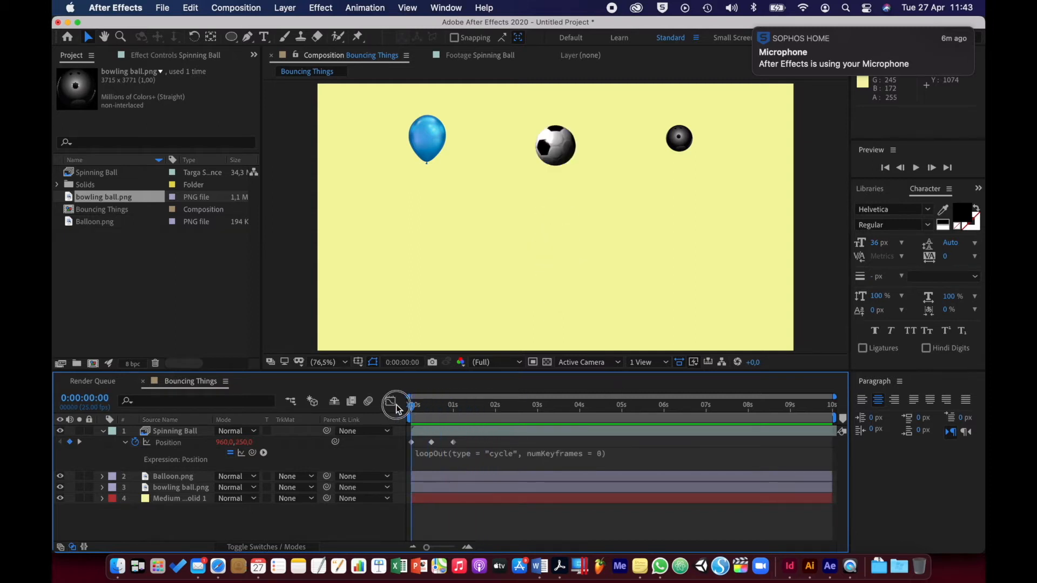
key(space)
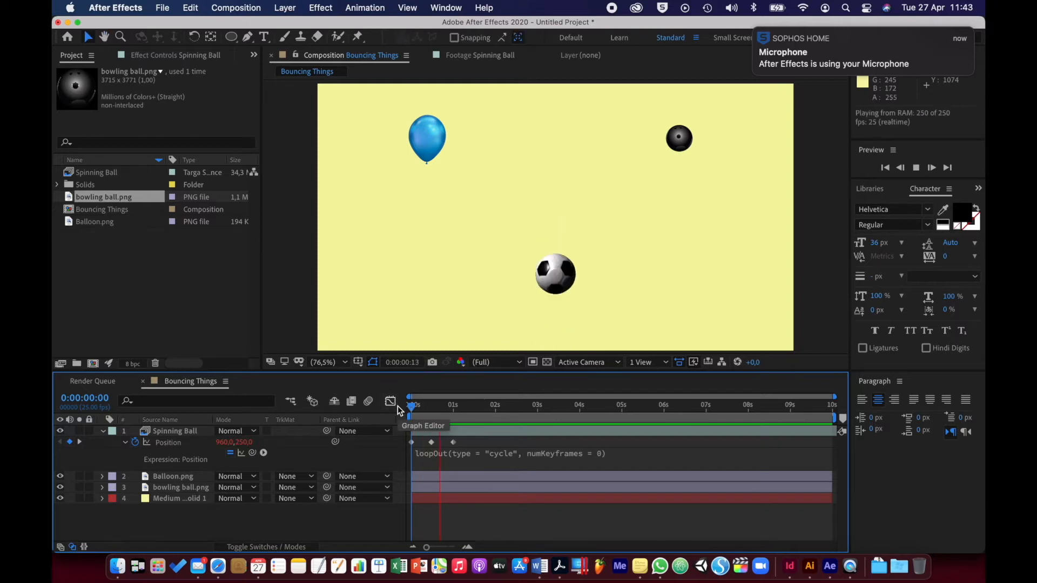
key(space)
drag(456, 409, 412, 409)
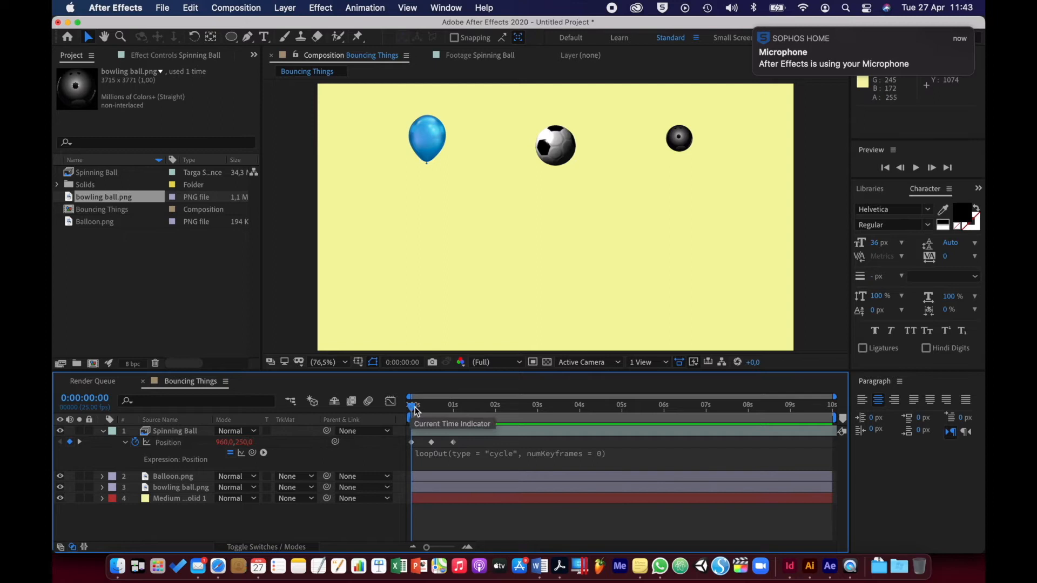
Scrub the ball's fall between the first Position keyframe and the one at frame 12, returning to the start
click(412, 408)
drag(412, 409, 432, 415)
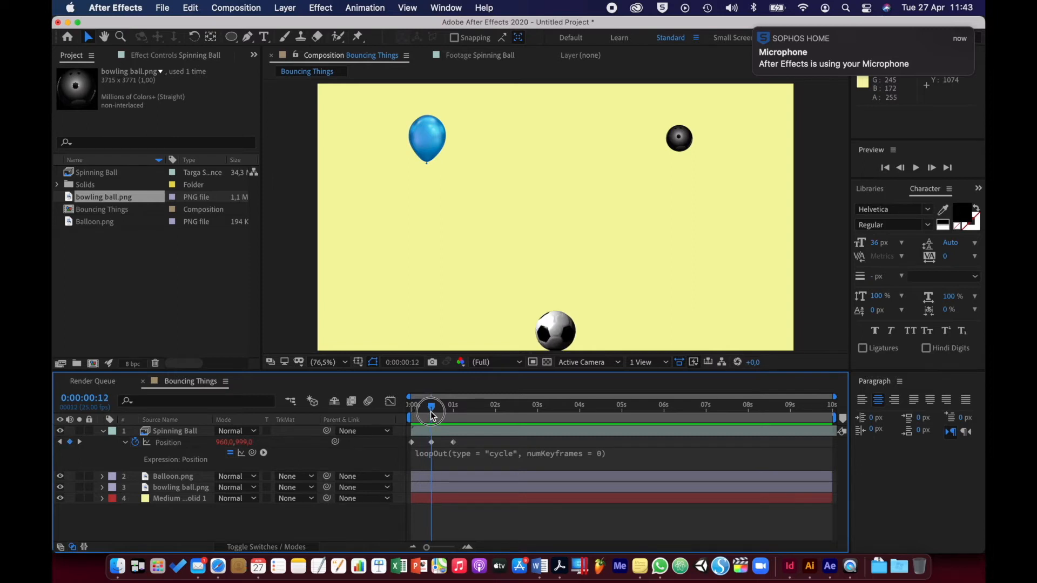
drag(431, 415, 403, 409)
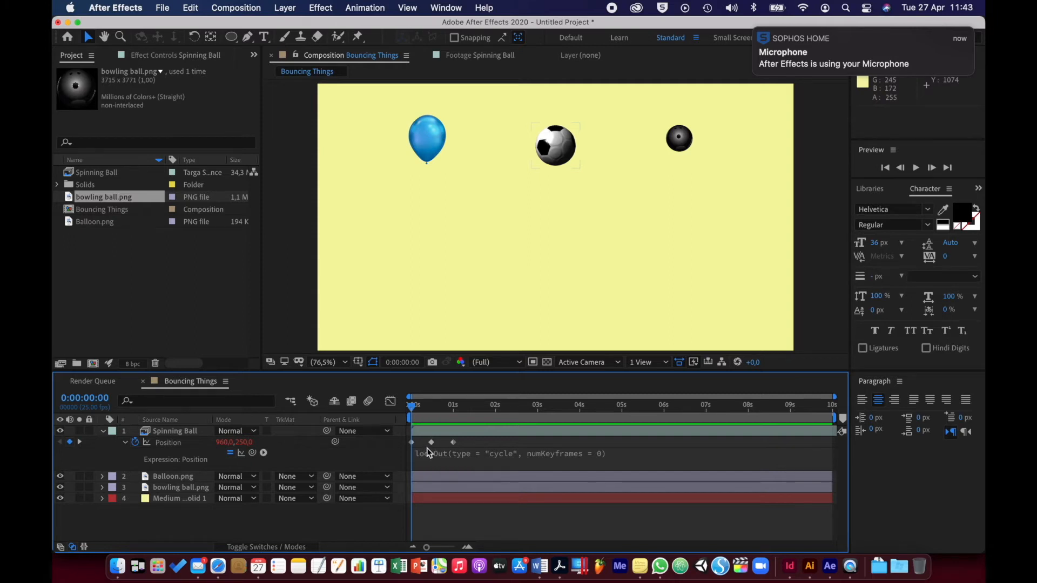
mouse_move(415, 450)
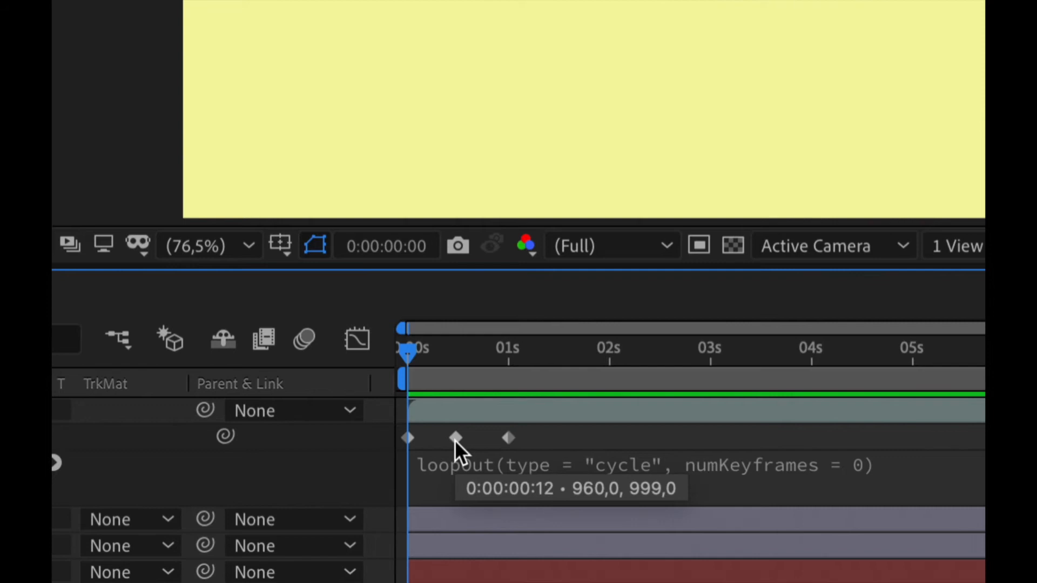
mouse_move(407, 347)
mouse_down()
mouse_move(423, 348)
mouse_move(397, 346)
mouse_up()
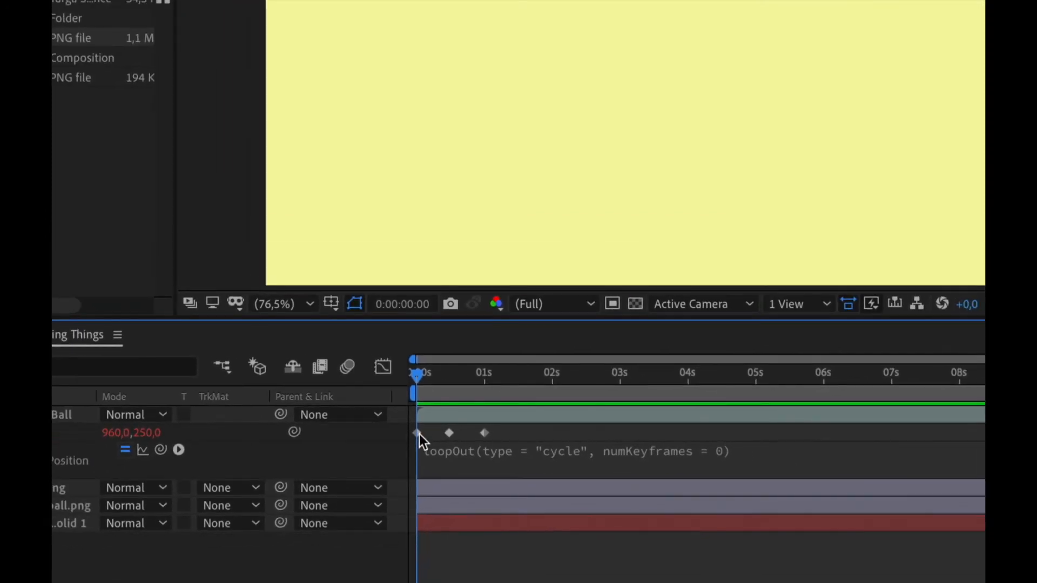
Apply Easy Ease Out to the Spinning Ball's first Position keyframe
click(418, 433)
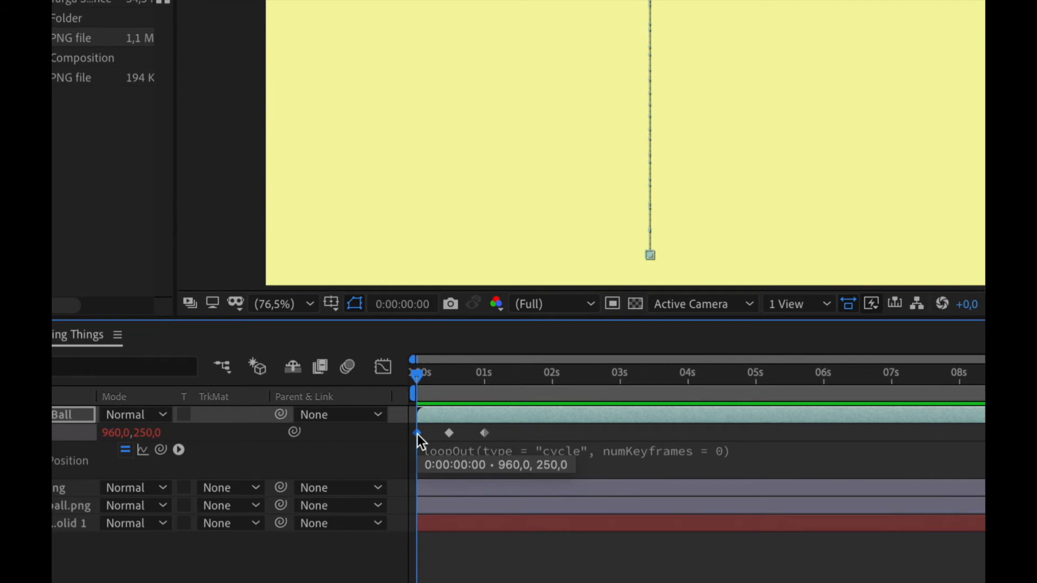
right_click(417, 434)
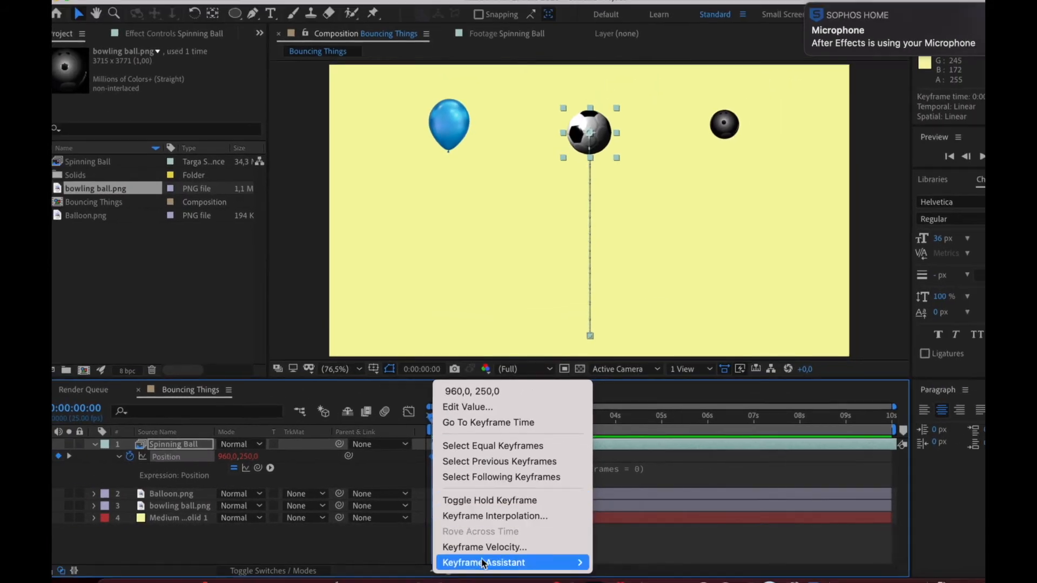
mouse_move(484, 563)
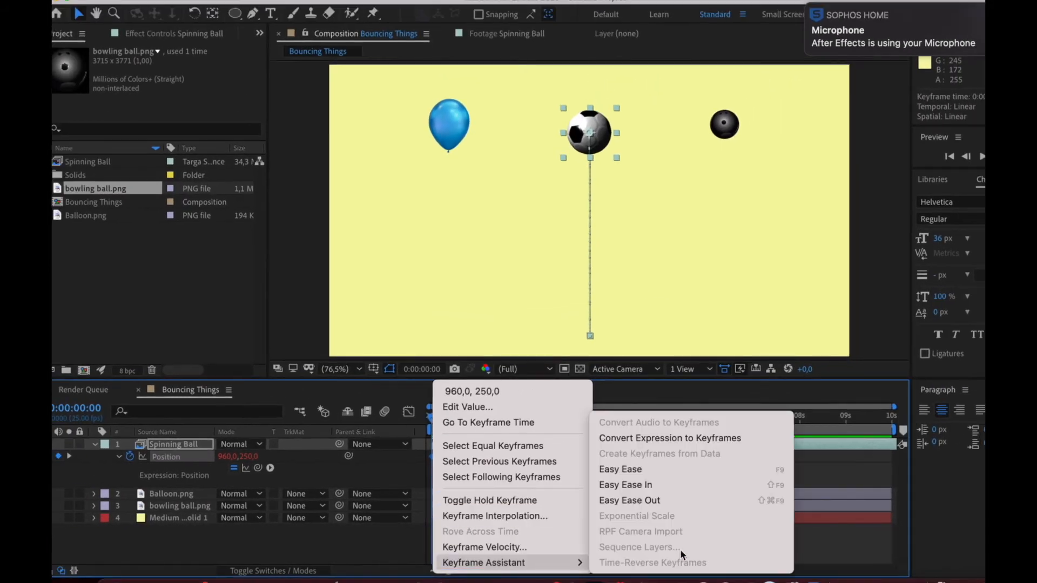
click(663, 502)
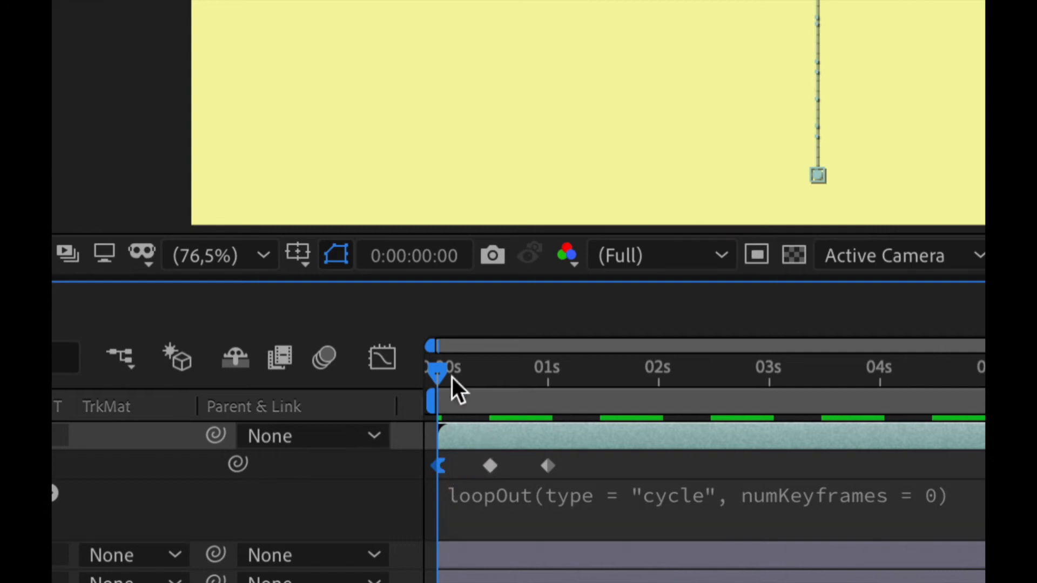
Apply Easy Ease In to the Spinning Ball's last Position keyframe at 1 second
drag(439, 369, 548, 395)
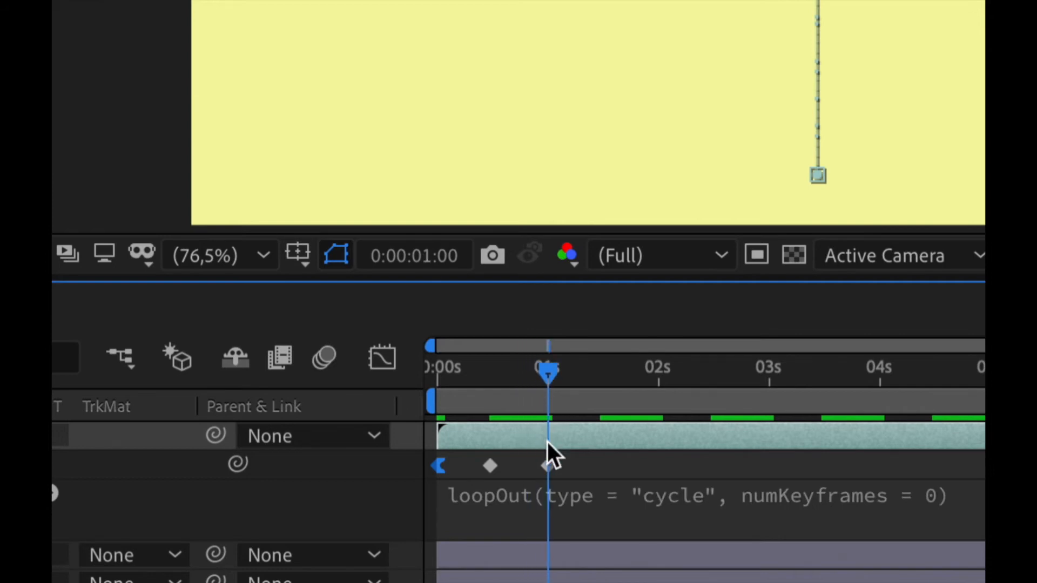
click(547, 464)
right_click(547, 465)
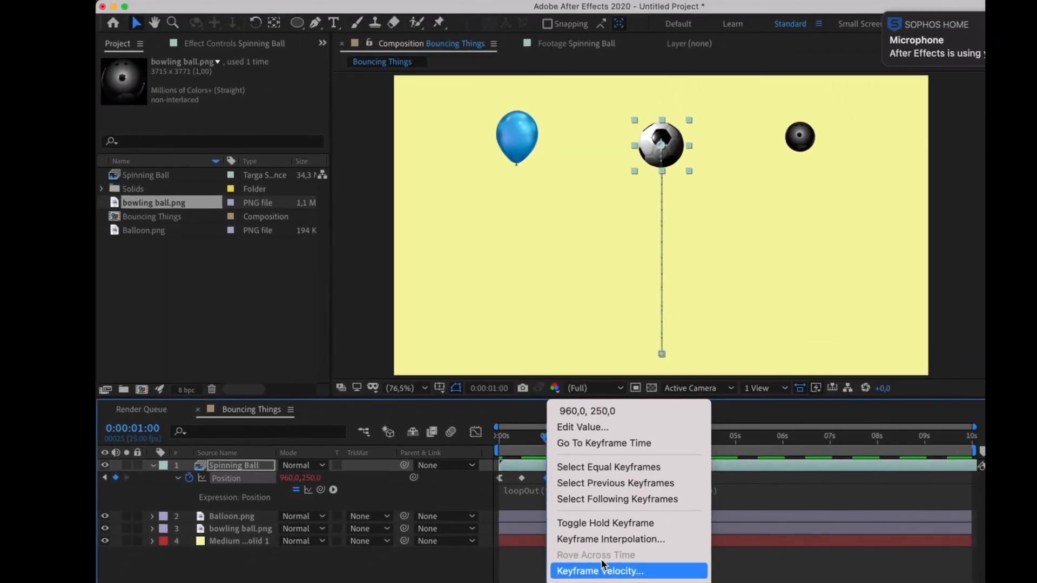
click(612, 566)
mouse_move(648, 582)
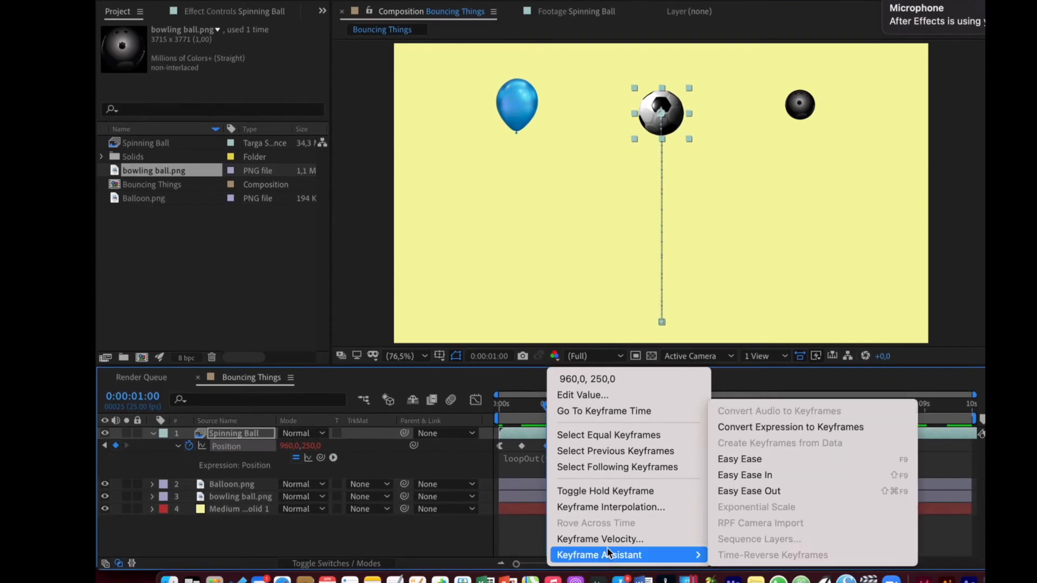
click(764, 475)
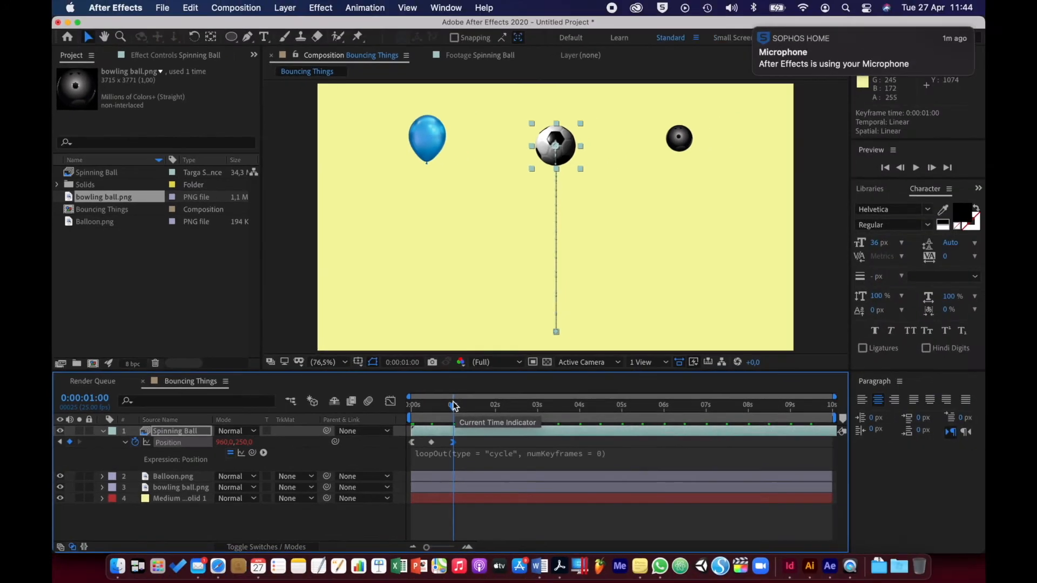
Preview the eased bounce from the start of the composition
drag(454, 406, 412, 405)
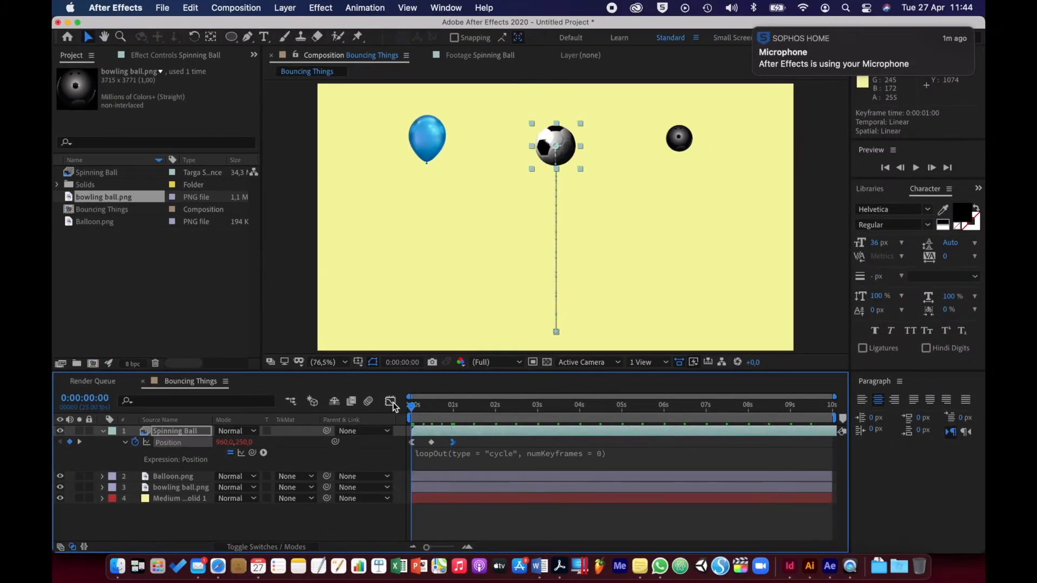
key(space)
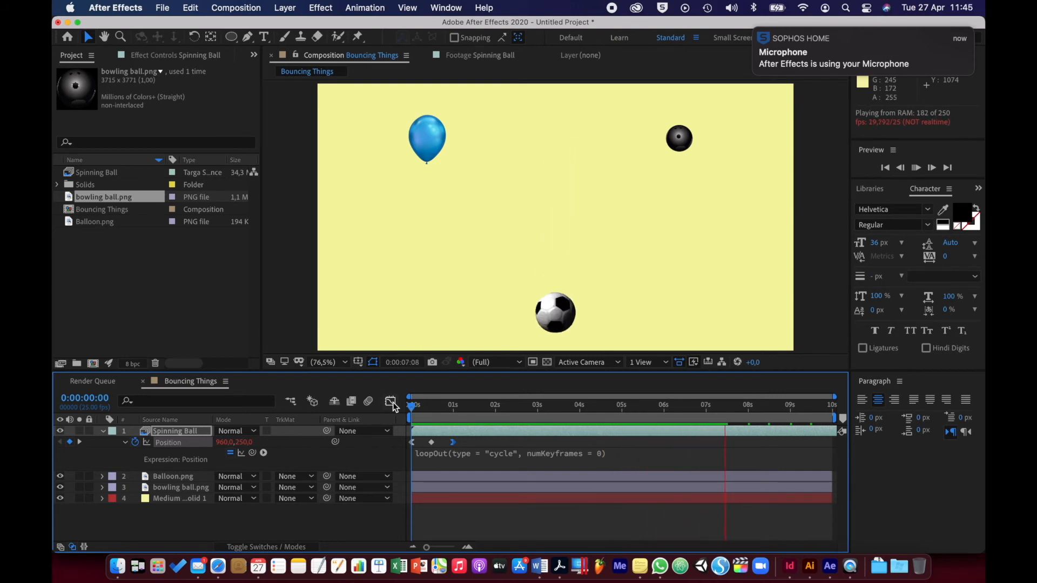
key(space)
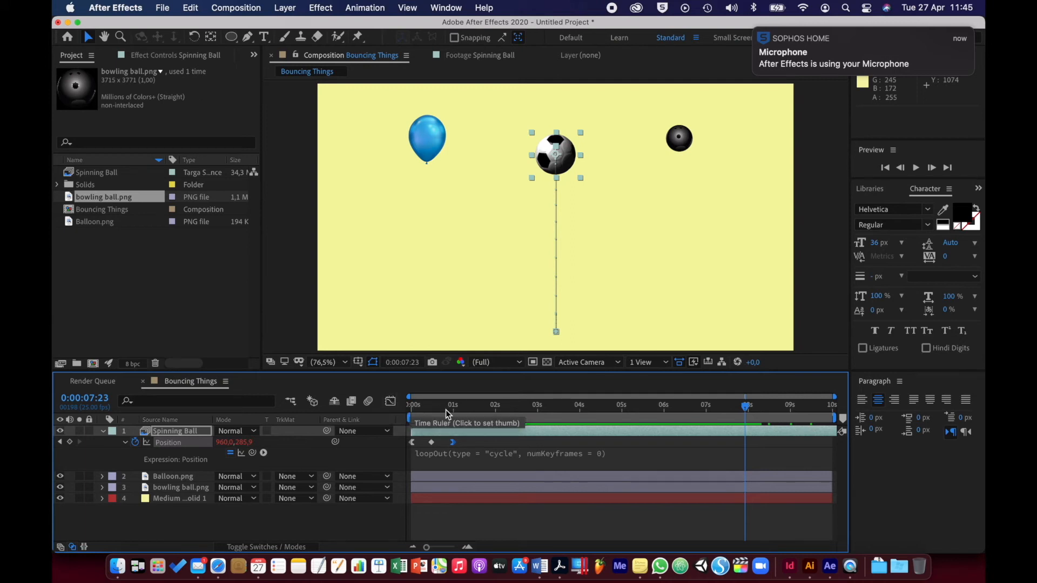
Show the Spinning Ball's Position curves in an enlarged Graph Editor and fit all of its selected keyframes to the view
click(183, 444)
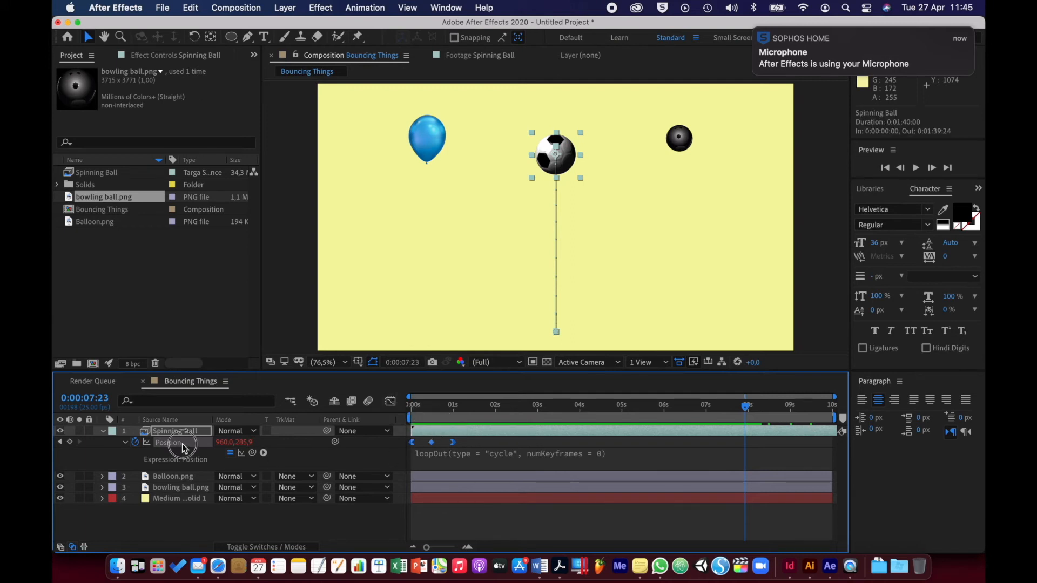
click(391, 401)
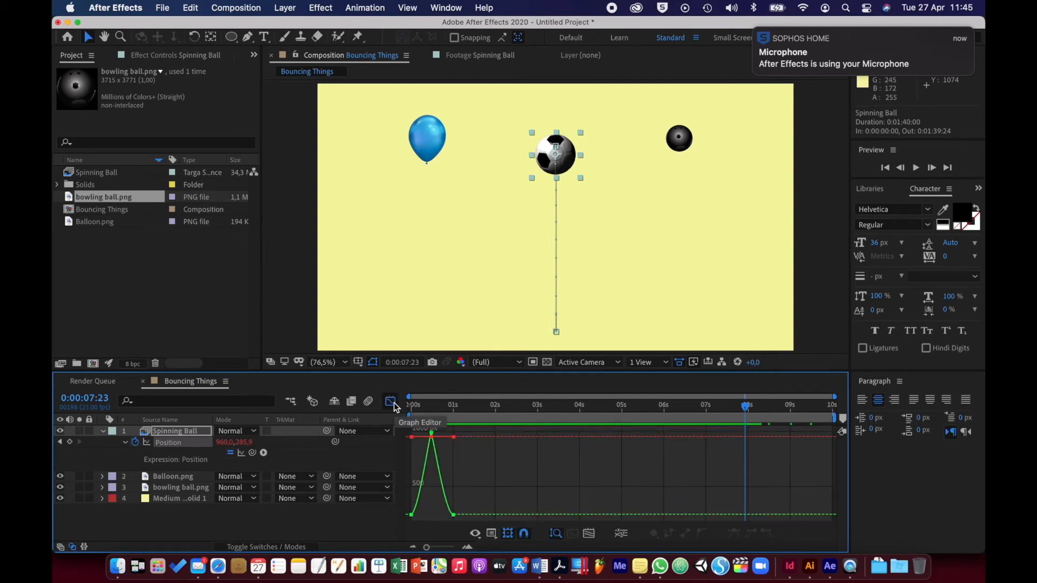
drag(502, 371, 502, 258)
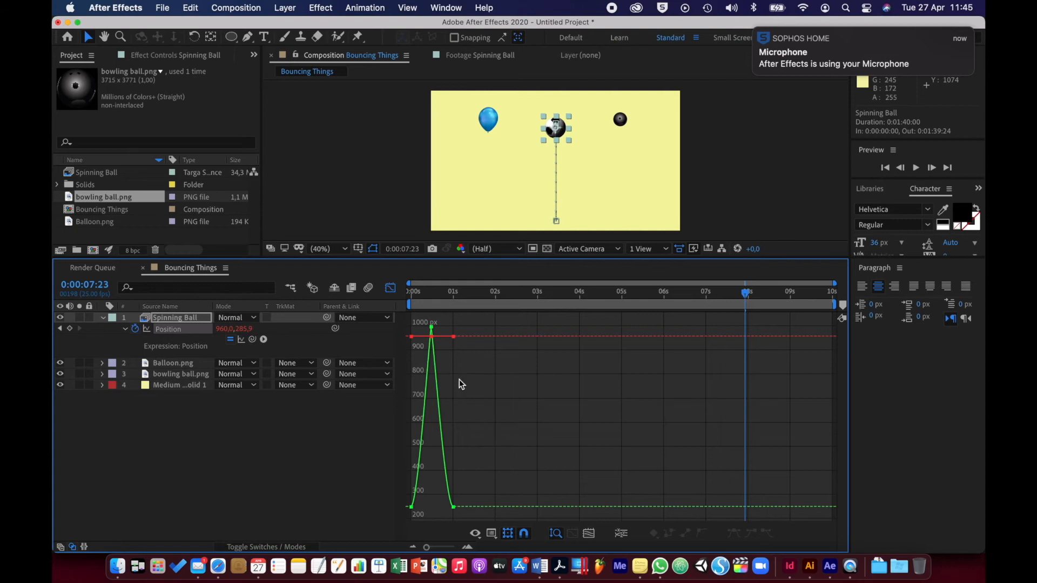
drag(472, 318, 410, 528)
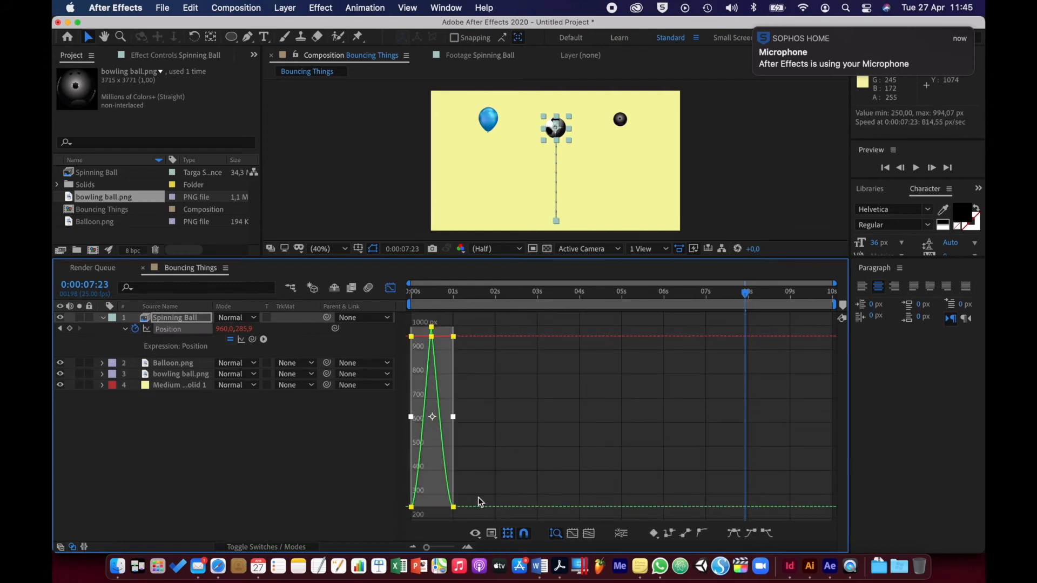
click(573, 534)
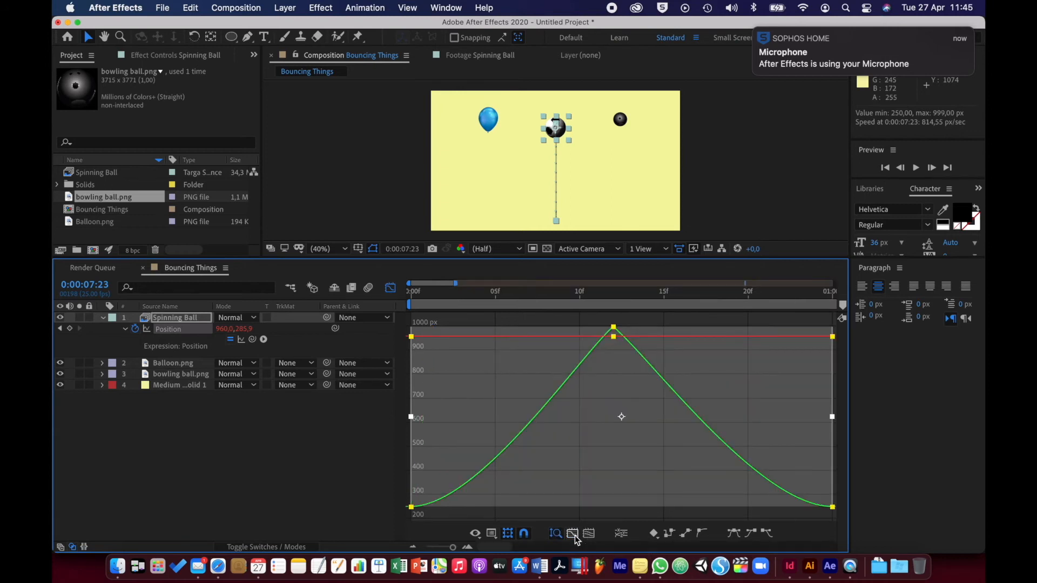
Deselect the keyframes and separate the Spinning Ball's Position into X Position and Y Position dimensions
click(582, 463)
click(555, 511)
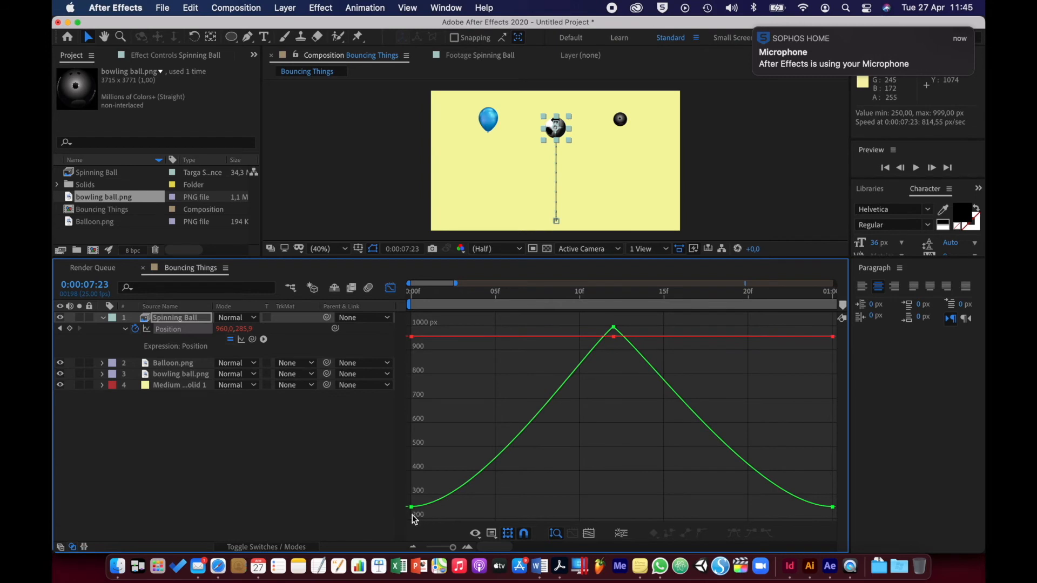
mouse_move(416, 513)
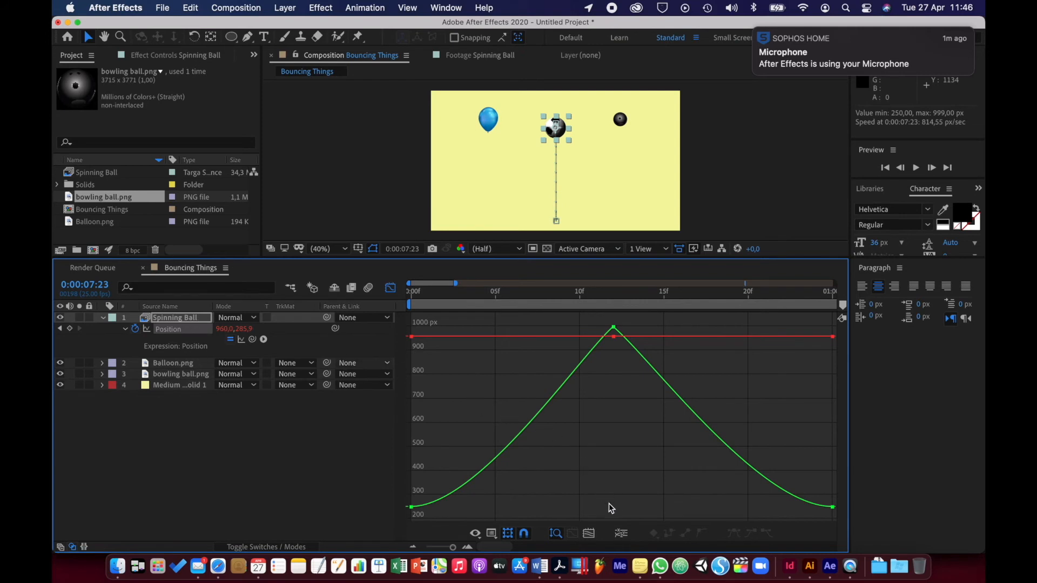
click(621, 534)
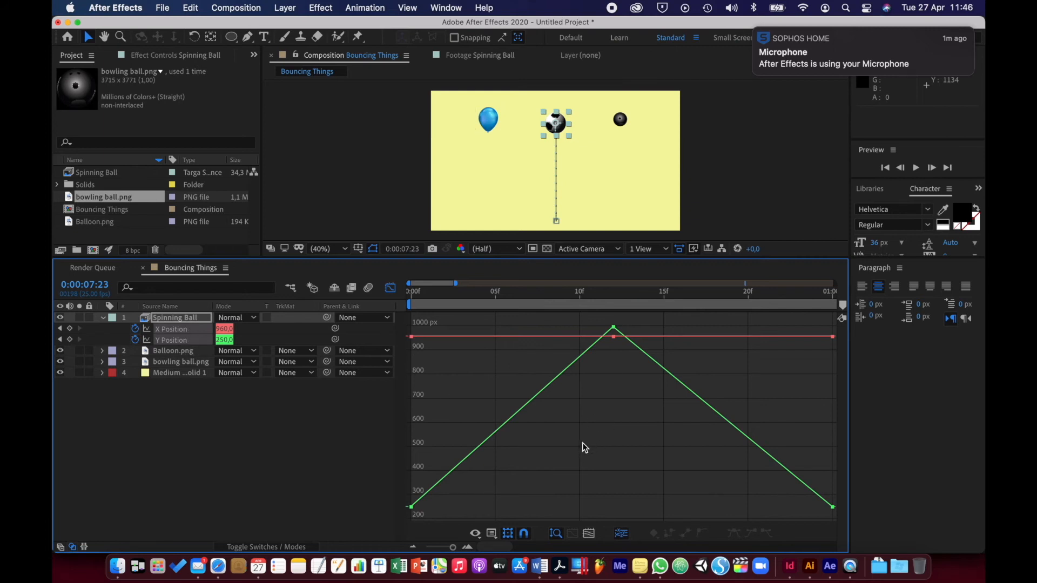
Apply Easy Ease to the first Y Position keyframe and lengthen its outgoing handle horizontally to about frame 8
click(411, 507)
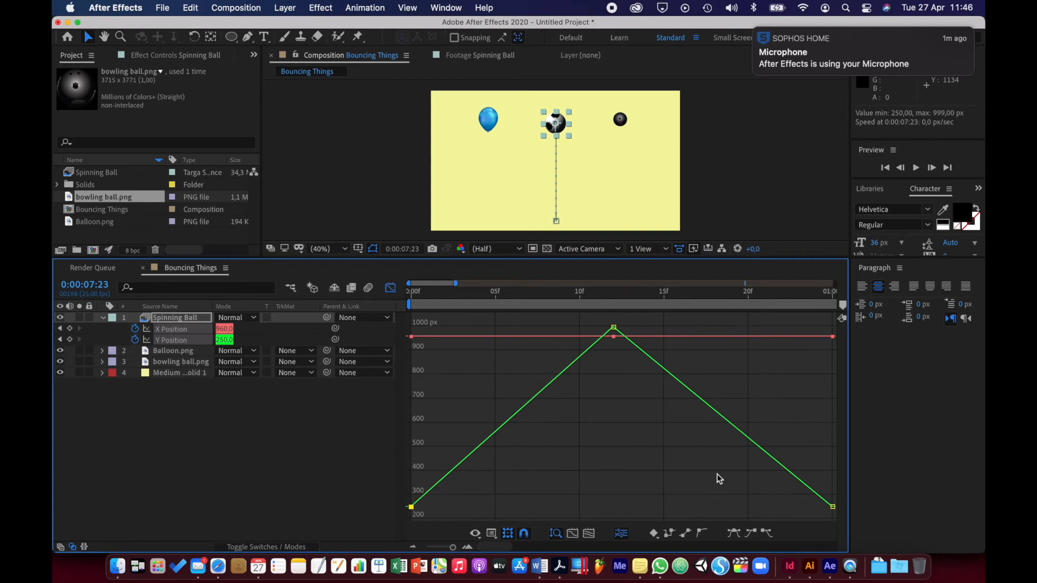
click(733, 534)
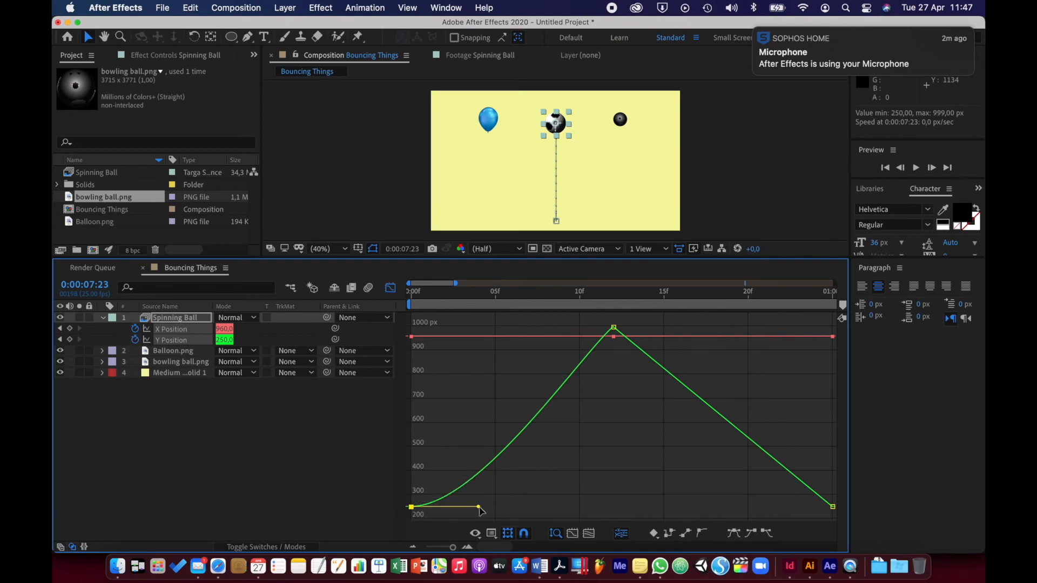
drag(479, 508, 553, 508)
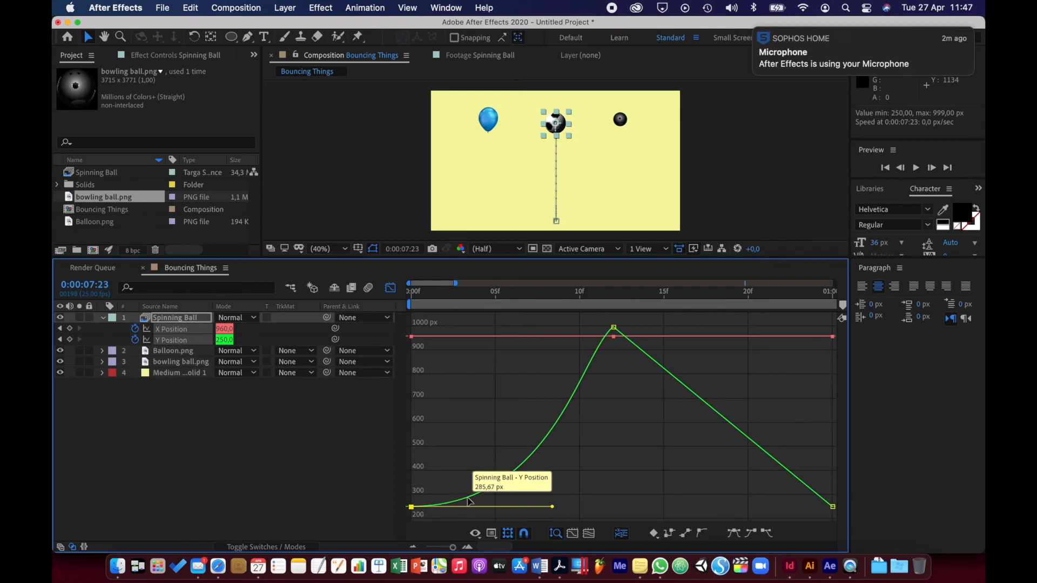
Apply Easy Ease to the last Y Position keyframe at 1 second and extend its incoming handle horizontally to about frame 13
click(832, 506)
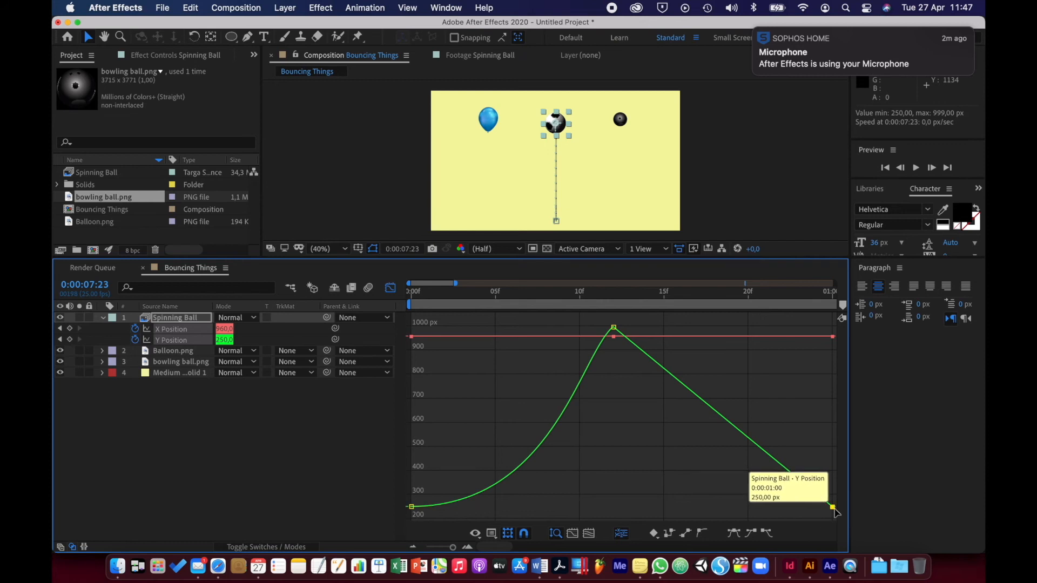
click(736, 532)
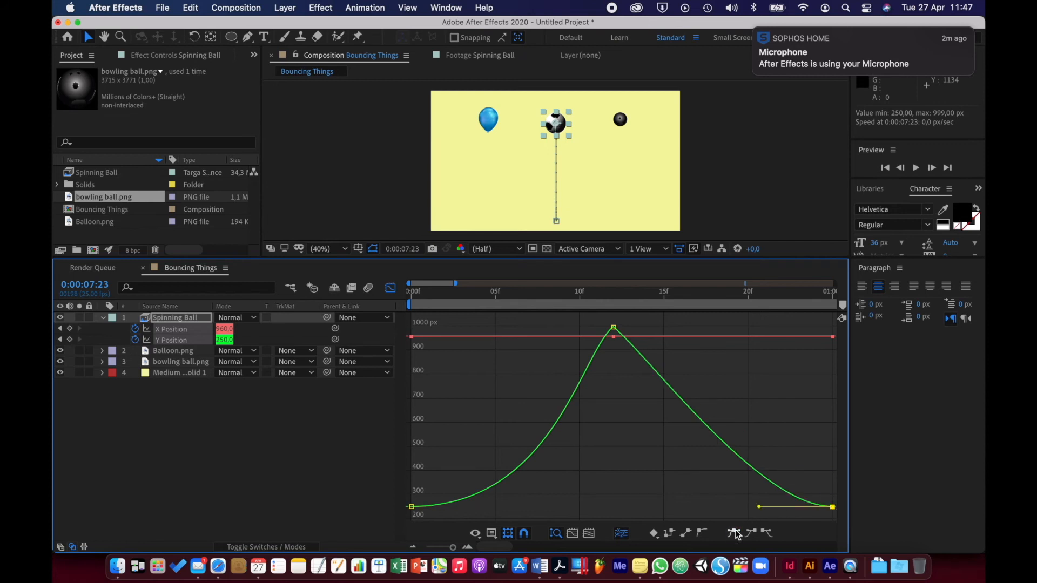
drag(759, 508, 632, 414)
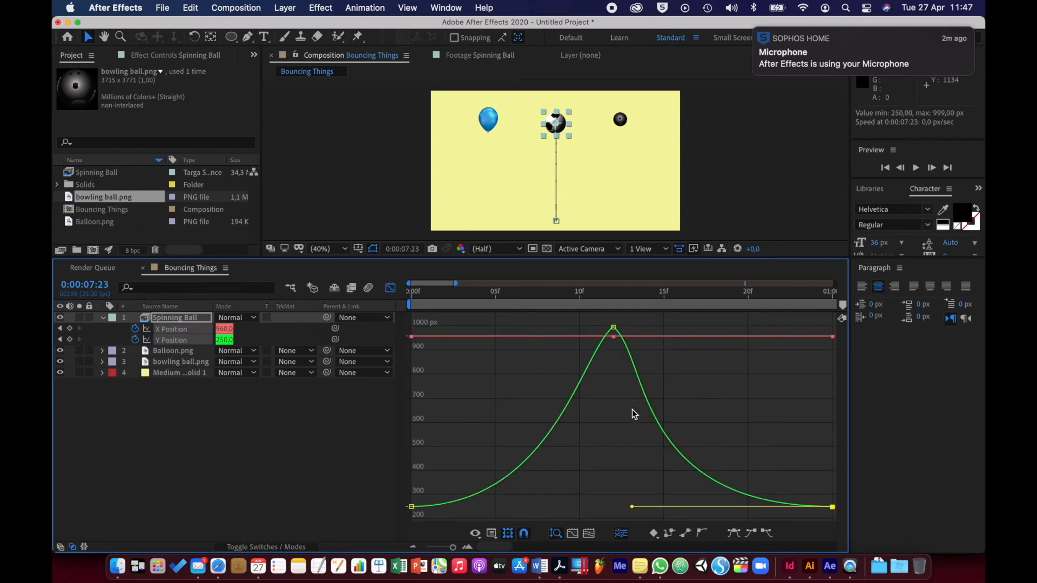
Apply Easy Ease to the middle Y Position keyframe and pull both handles steeply down beside it to form a sharp peak
click(614, 329)
click(734, 534)
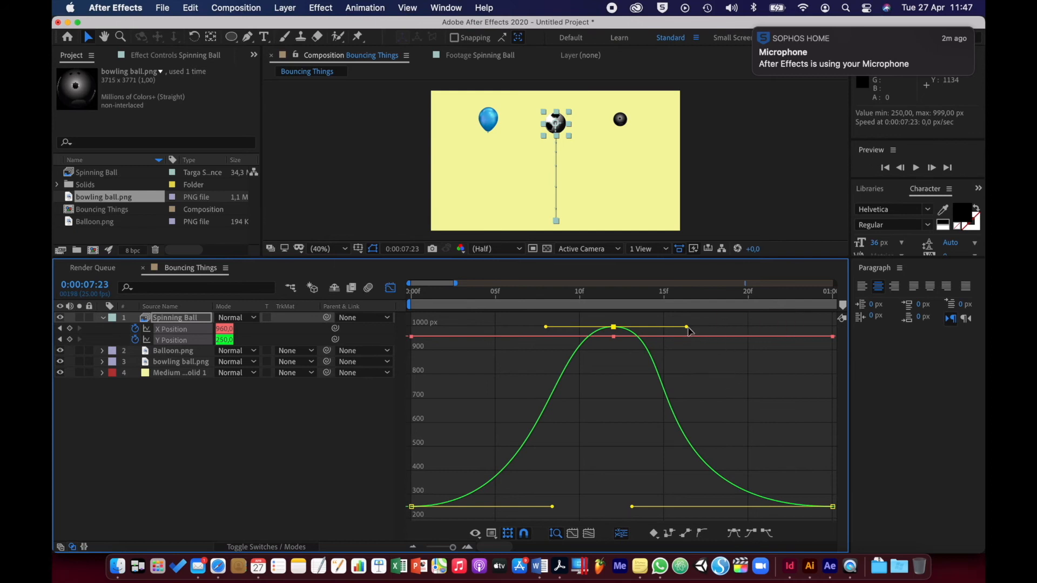
drag(687, 328, 635, 390)
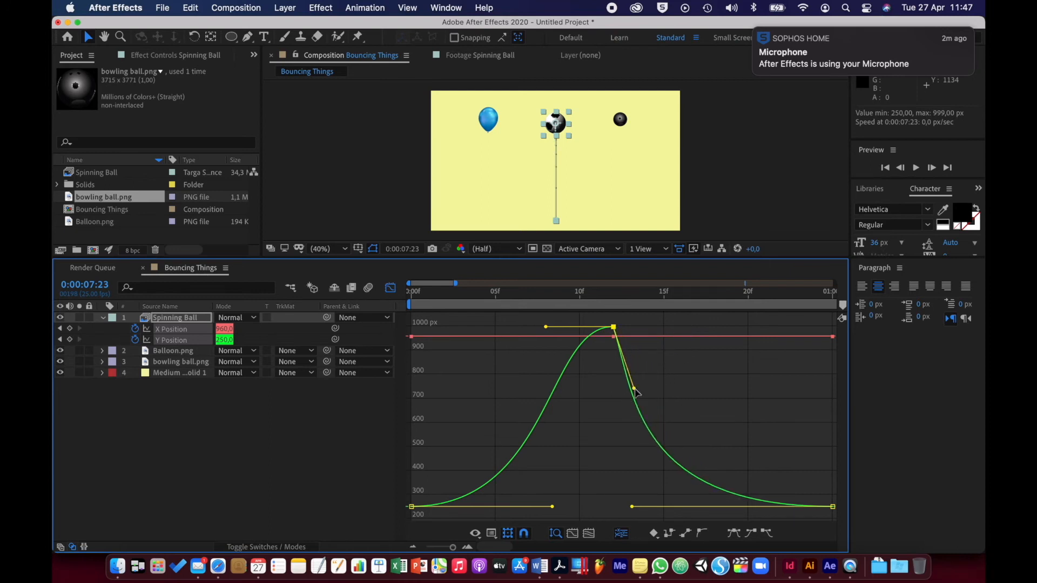
drag(546, 328, 624, 389)
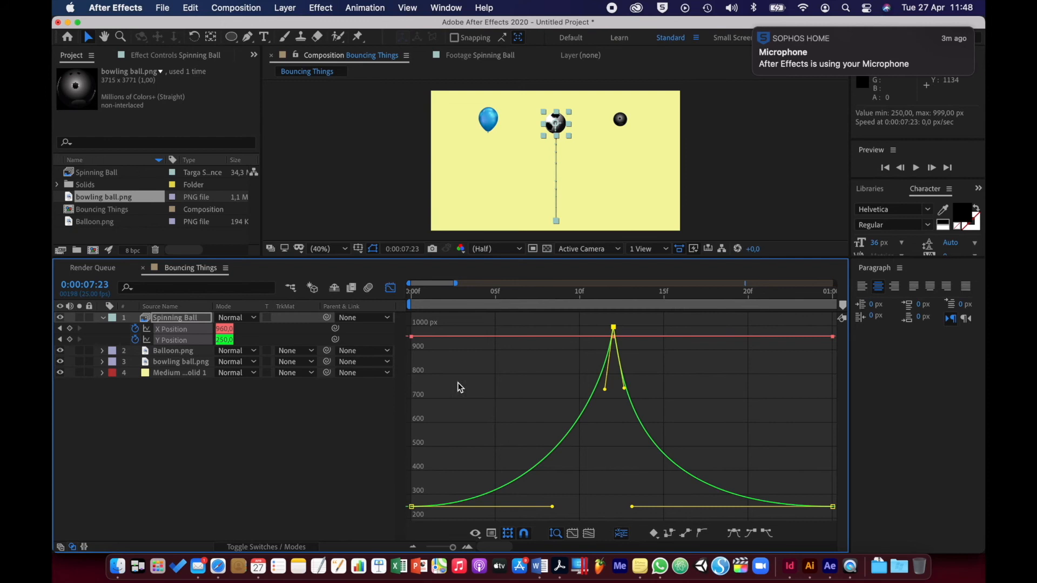
Close the Graph Editor and enlarge the composition view, with the timeline at its start and showing the full 10 seconds
click(390, 289)
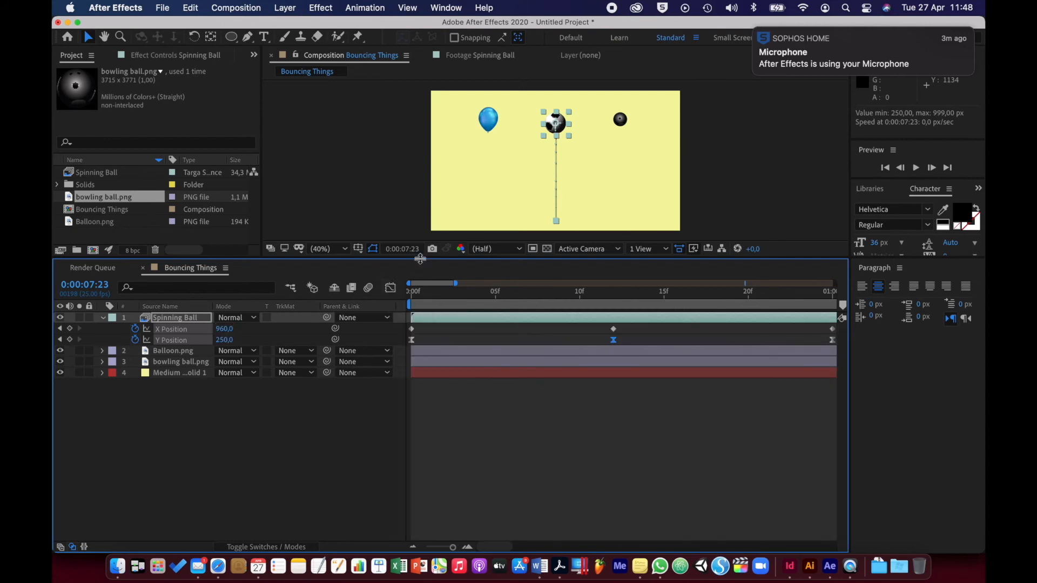
drag(418, 258, 433, 411)
click(412, 444)
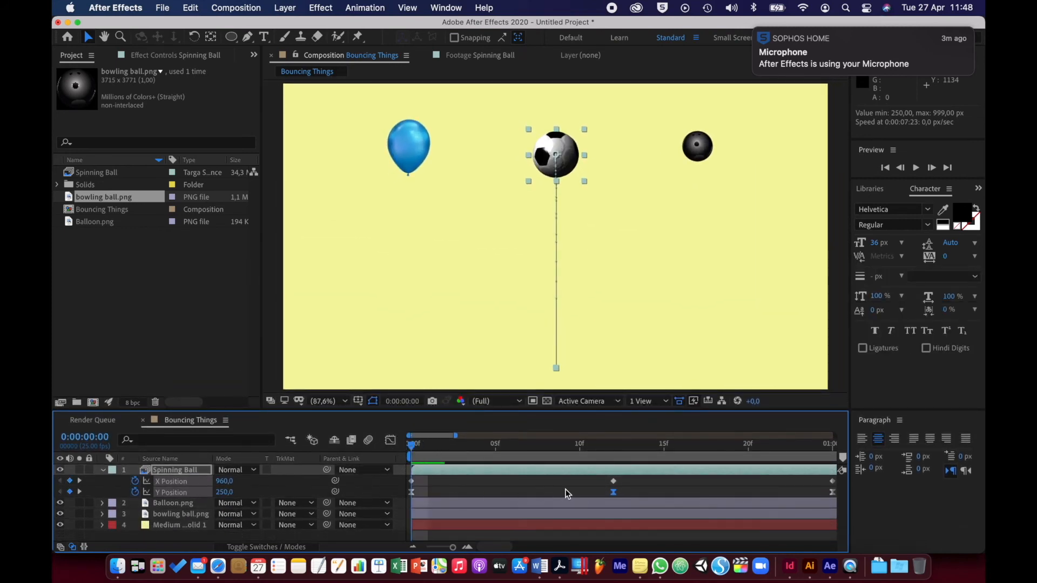
drag(455, 435, 854, 447)
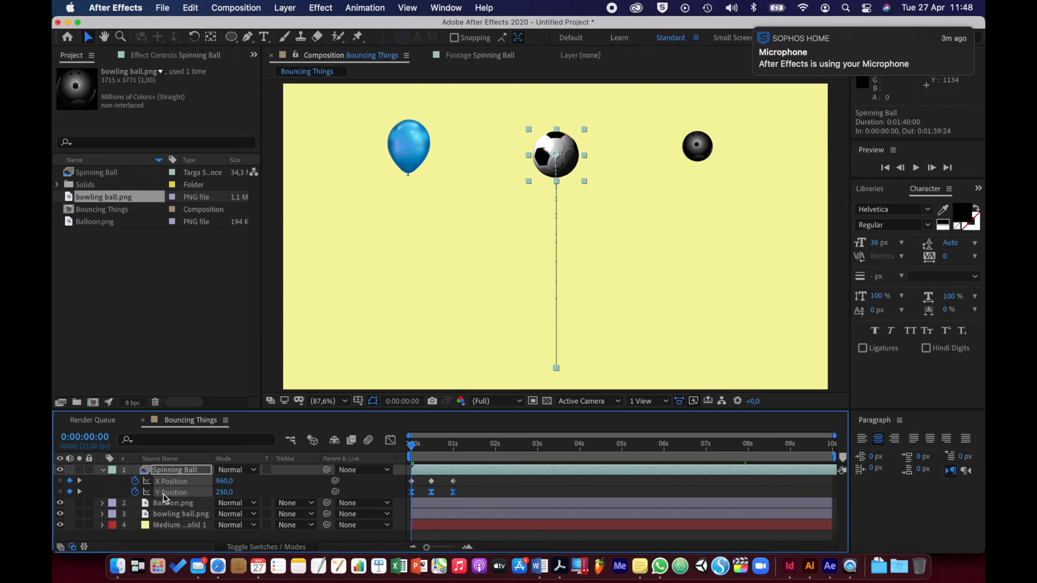
Add the expression loopOut(type = "cycle", numKeyframes = 0) to the Spinning Ball's Y Position and collapse its expression row
alt+click(136, 494)
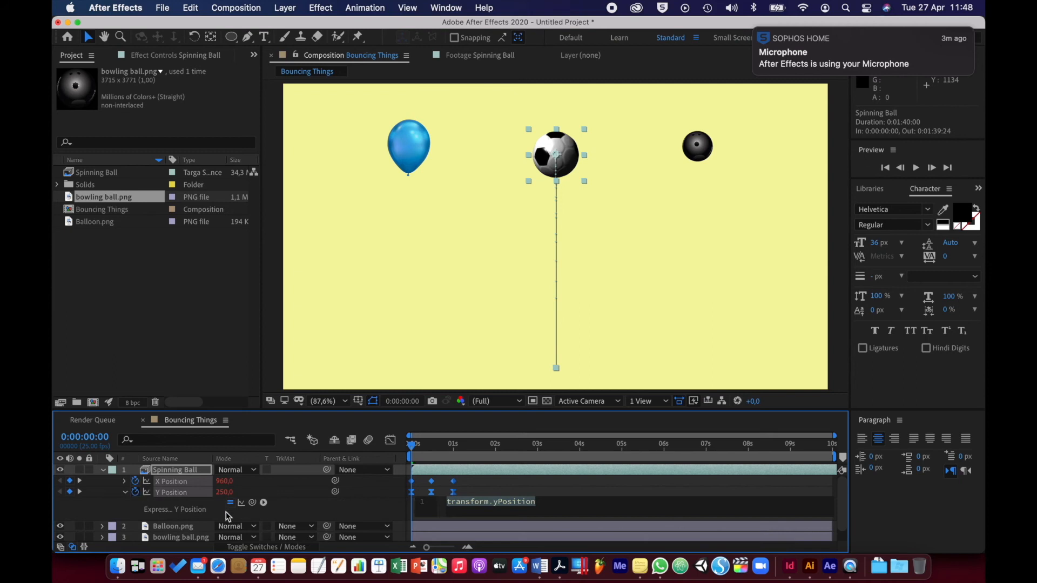
click(264, 503)
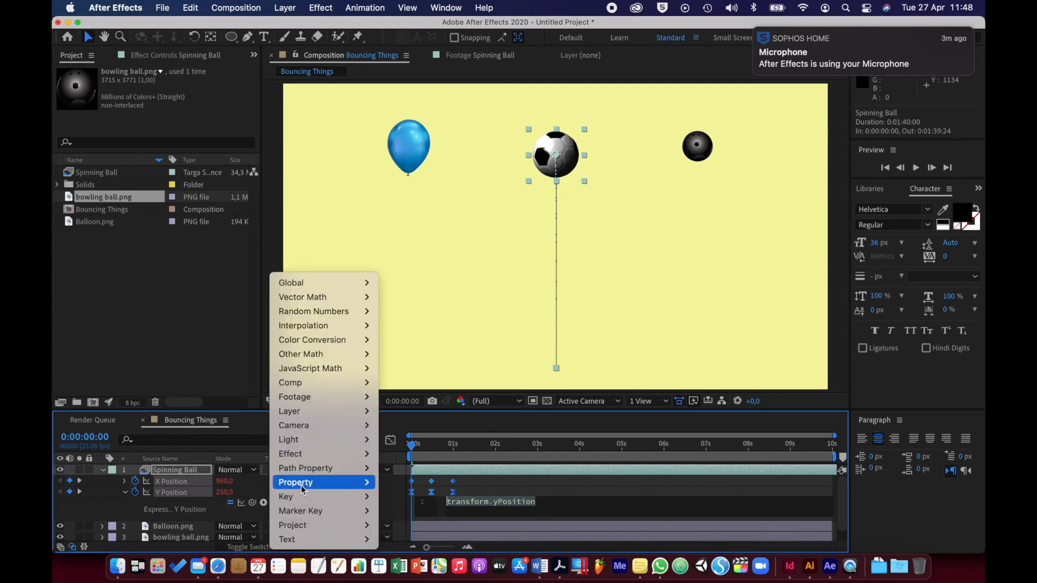
mouse_move(313, 487)
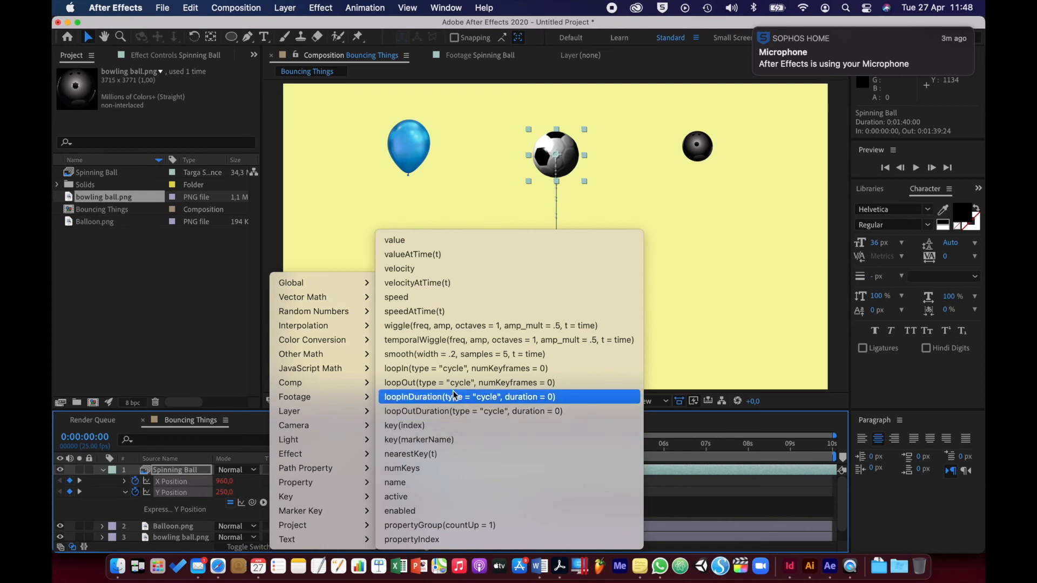
click(503, 386)
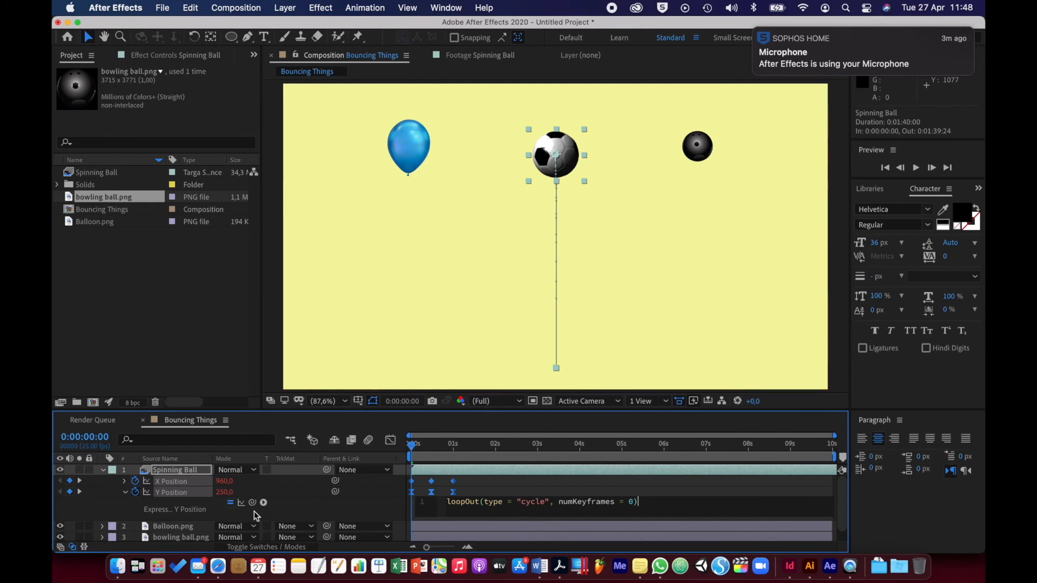
click(126, 493)
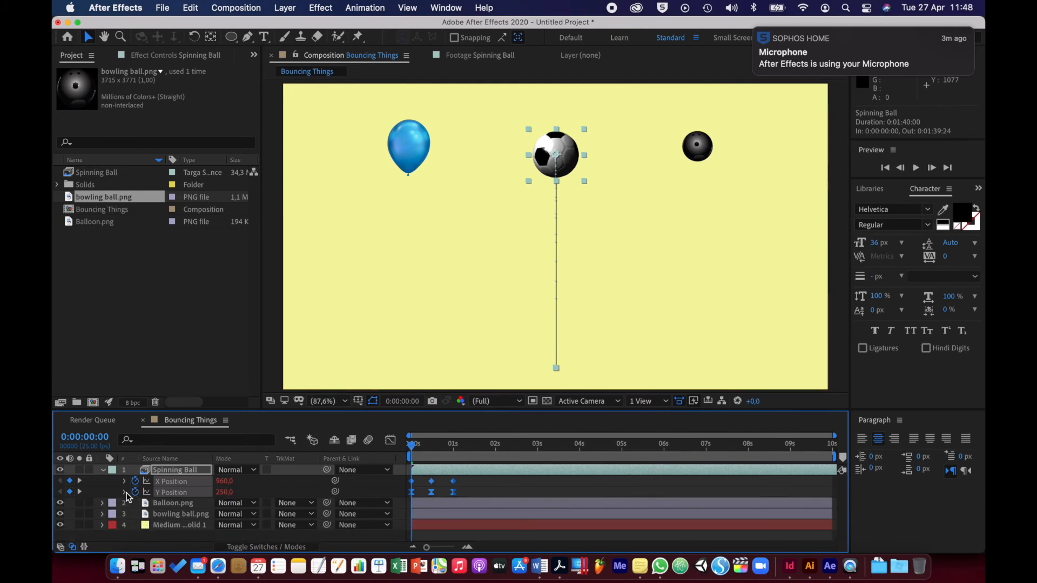
Deselect the layer and preview the looping bounce from the start of the composition
click(138, 538)
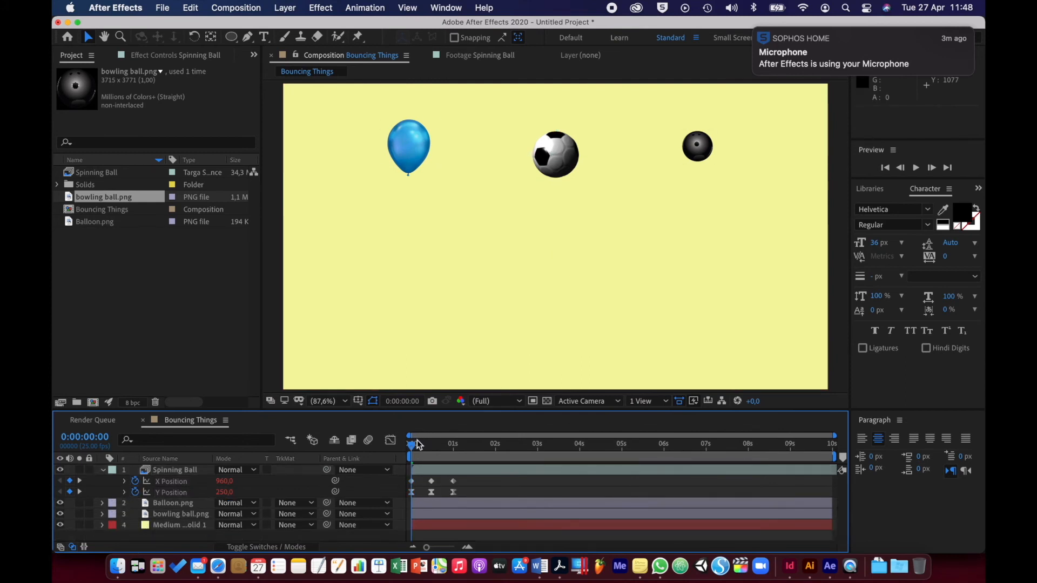
key(space)
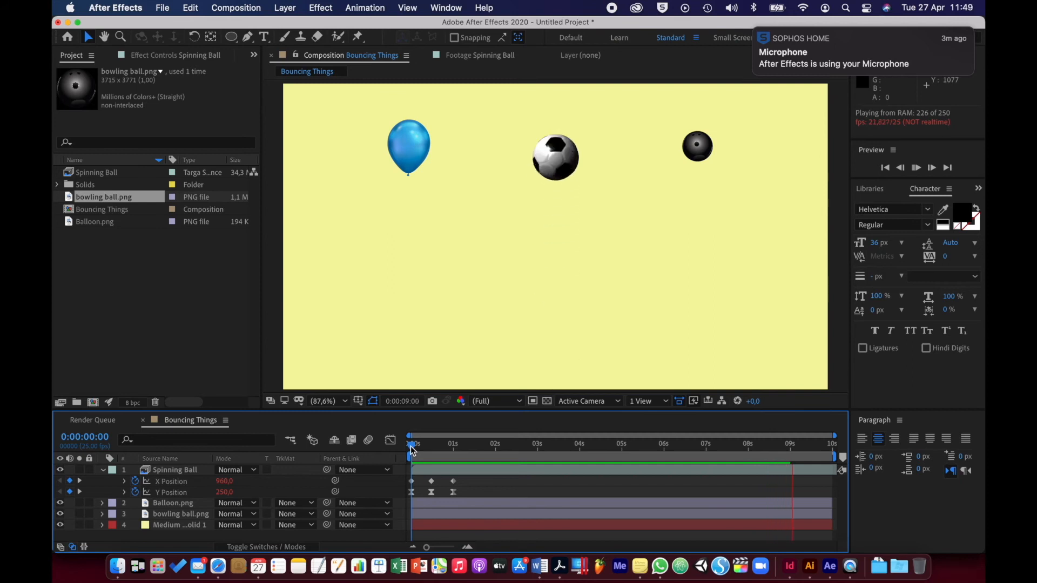
key(space)
Collapse the Spinning Ball layer's properties and enable motion blur for that layer and the composition
click(102, 469)
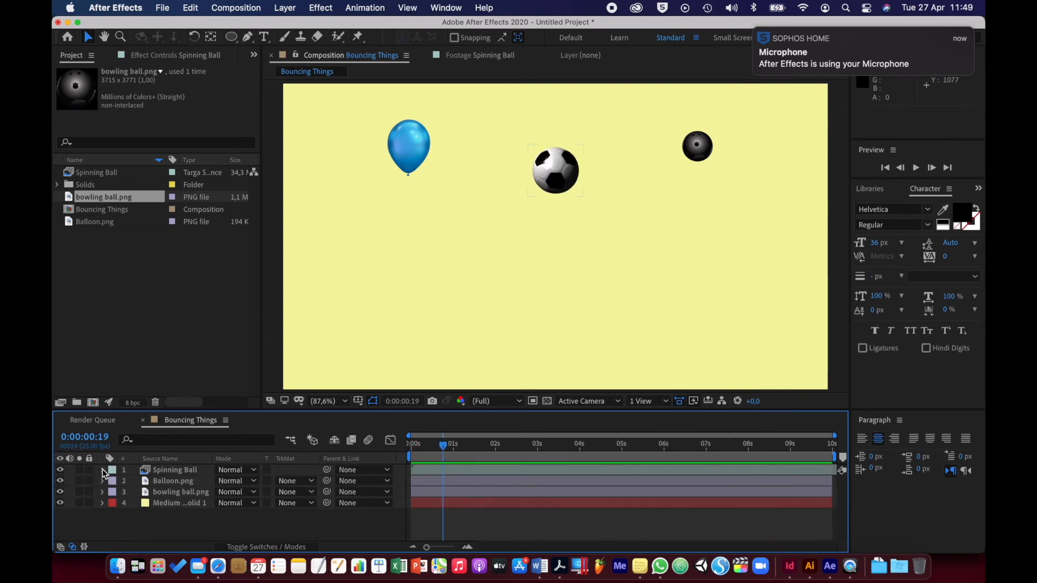
drag(446, 451, 406, 453)
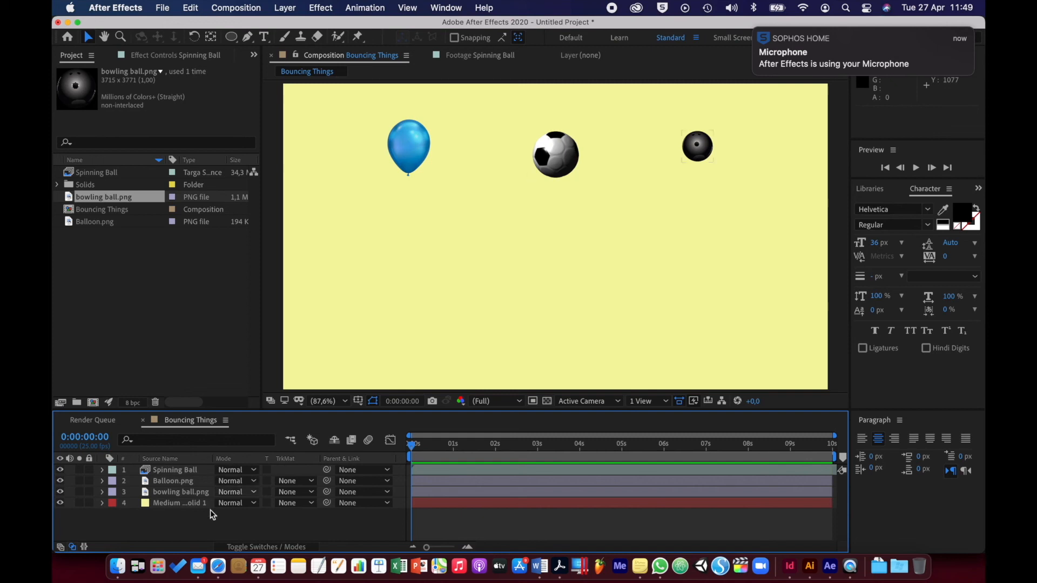
click(244, 545)
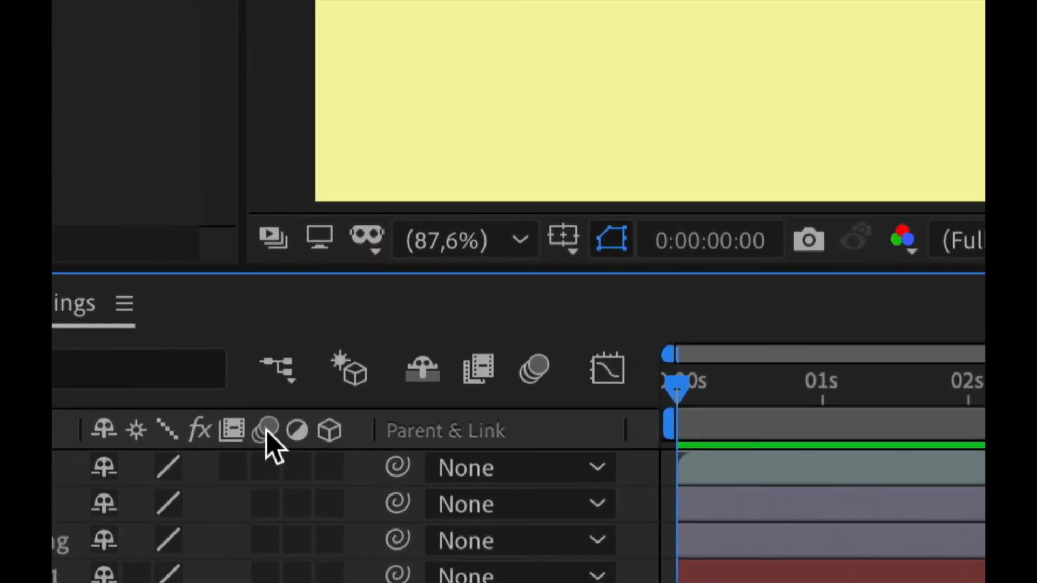
click(265, 465)
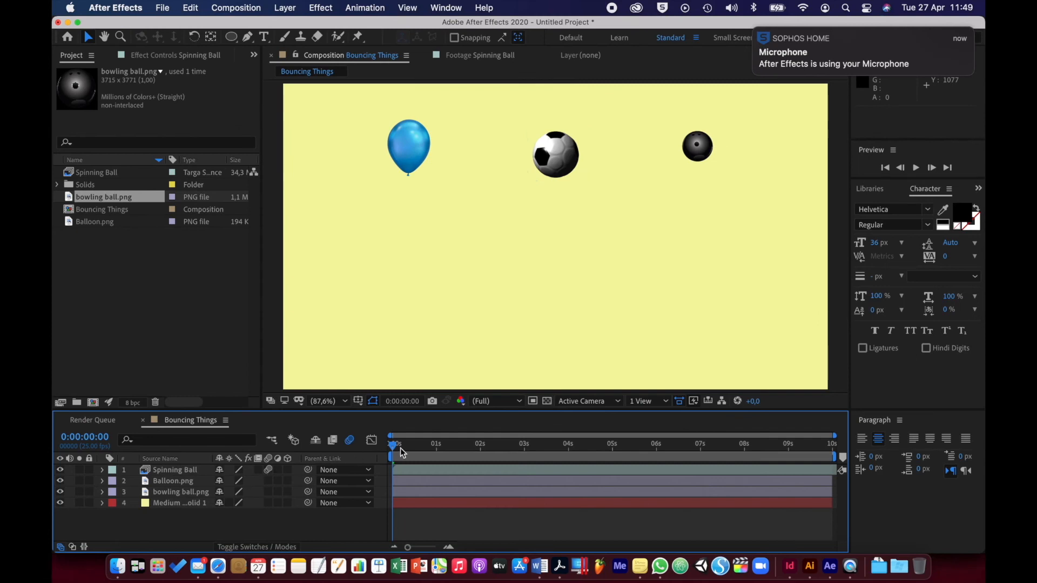
Preview the motion-blurred bounce from the start of the composition
mouse_move(394, 452)
mouse_down()
mouse_move(427, 457)
mouse_move(387, 452)
mouse_up()
key(space)
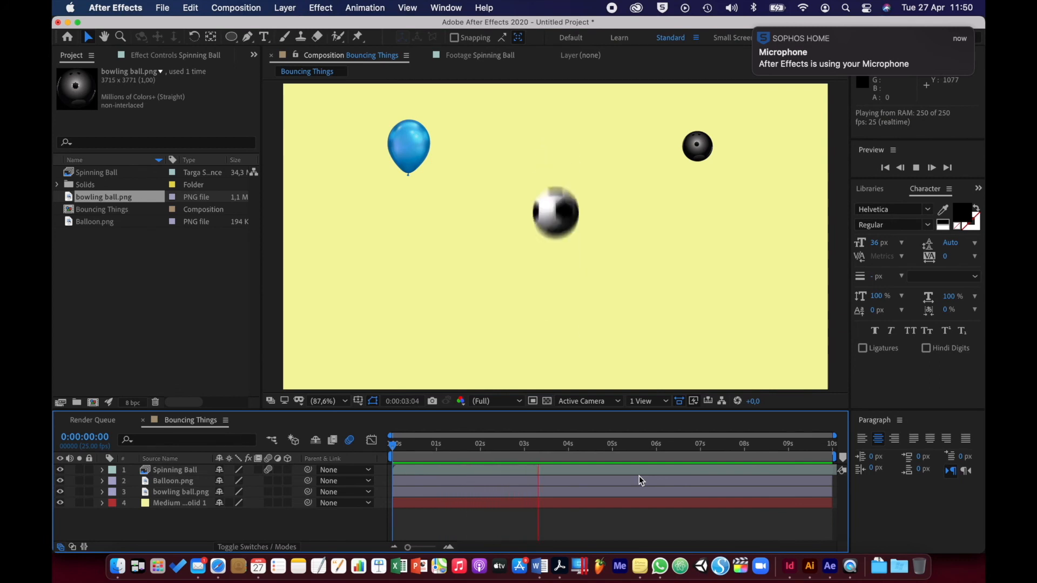
key(space)
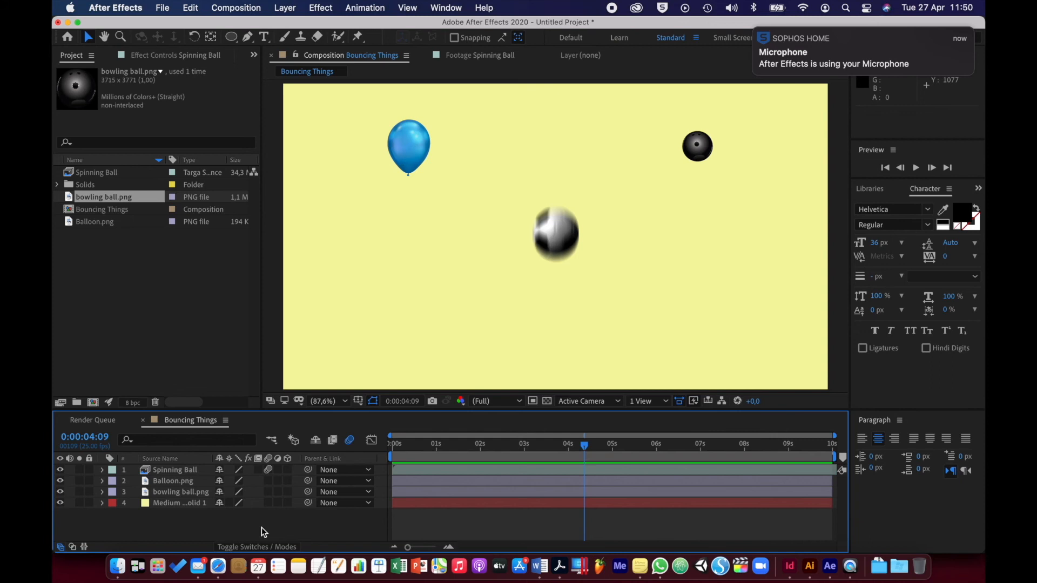
Lock the Spinning Ball layer and select the Balloon.png layer with the playhead at the start of the composition
click(193, 484)
click(91, 473)
click(89, 470)
click(174, 481)
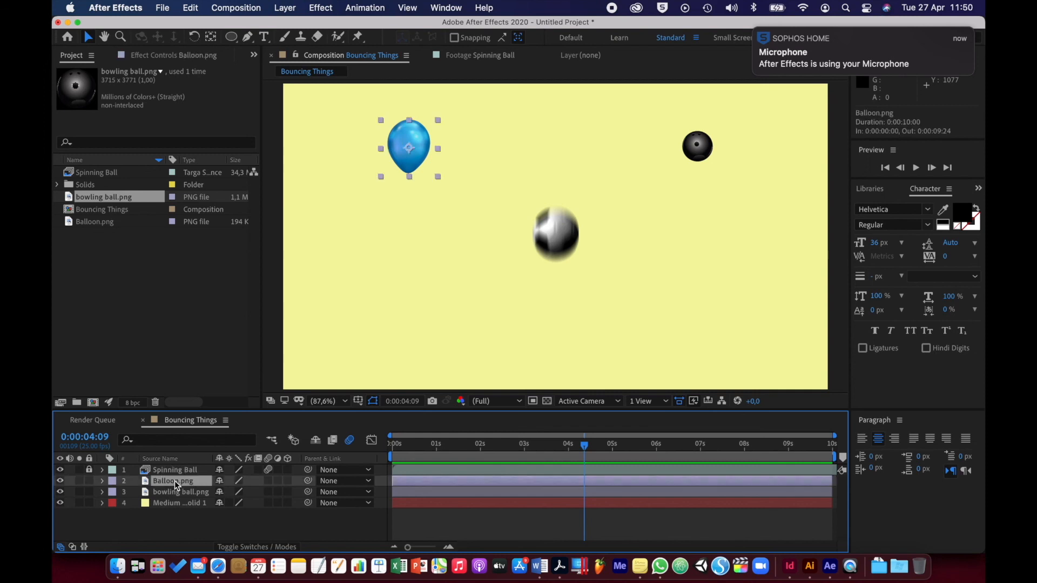
drag(430, 445, 375, 445)
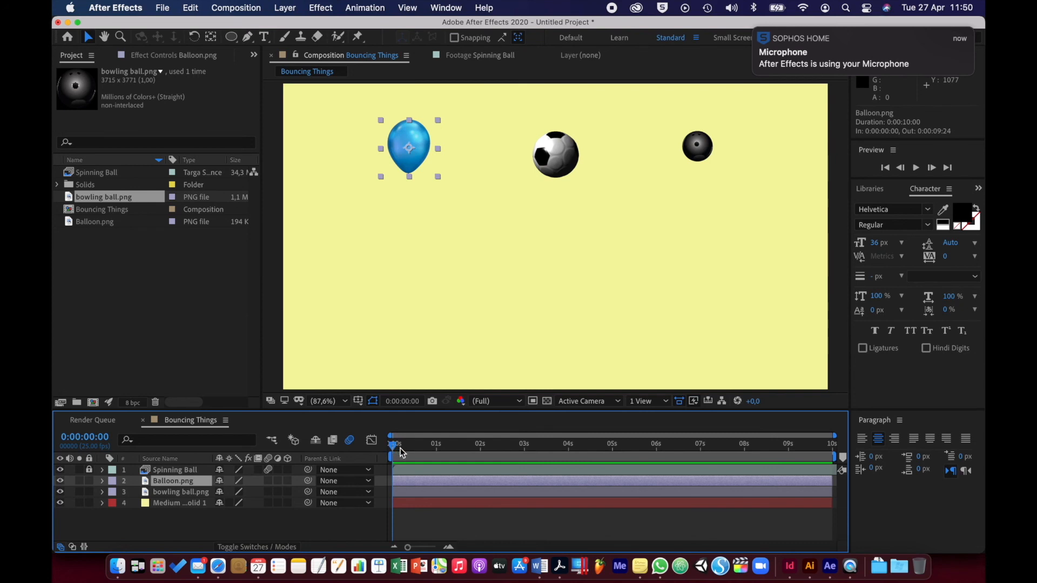
click(197, 472)
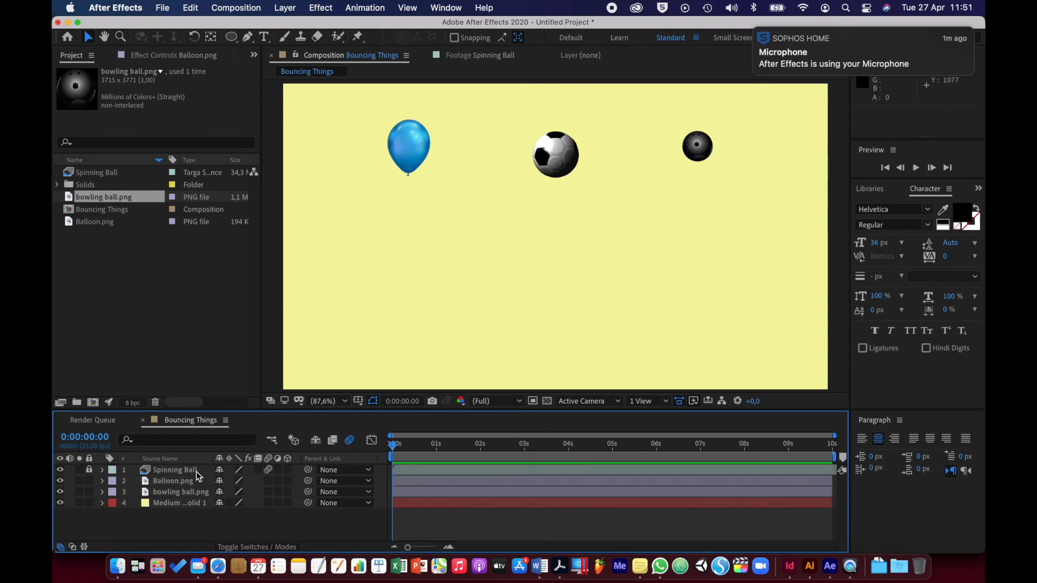
click(194, 484)
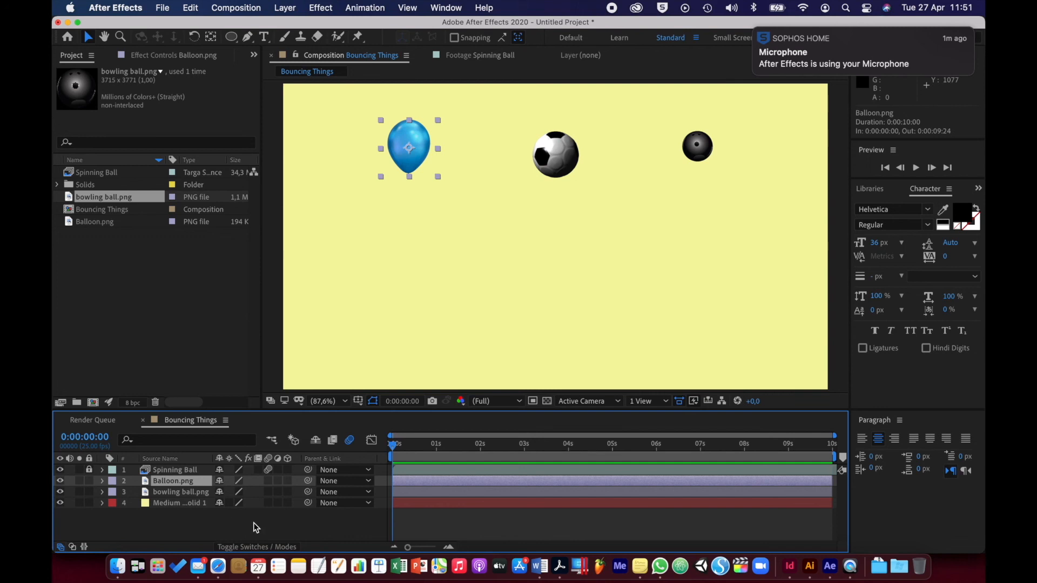
click(697, 152)
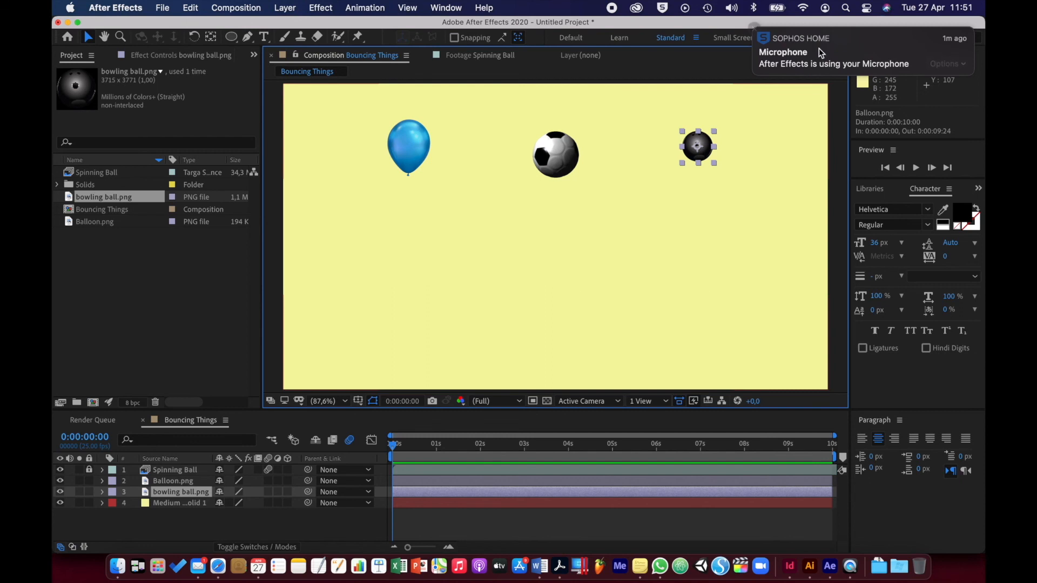
scroll(819, 47, left, 5)
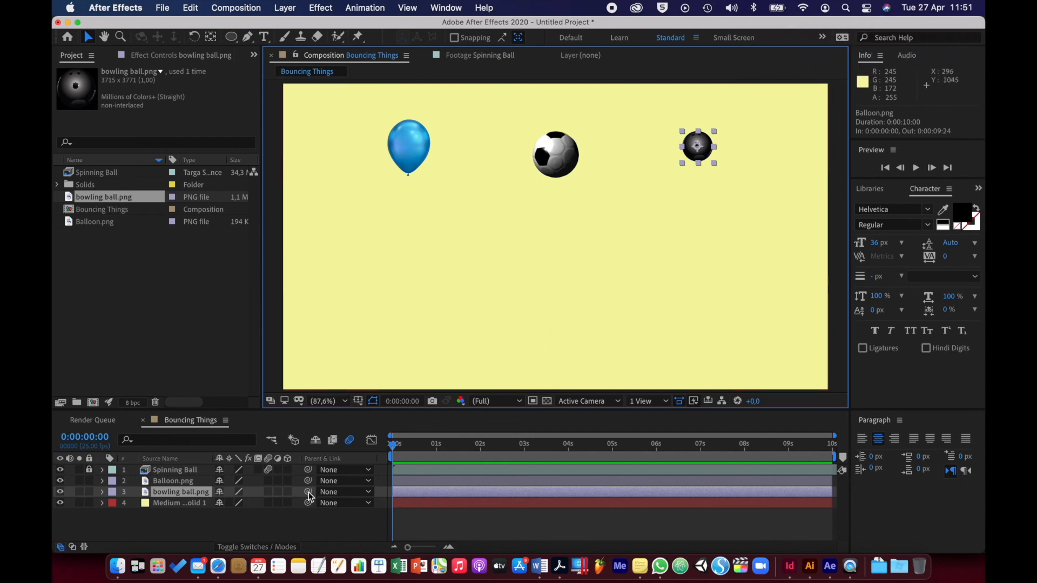
click(301, 526)
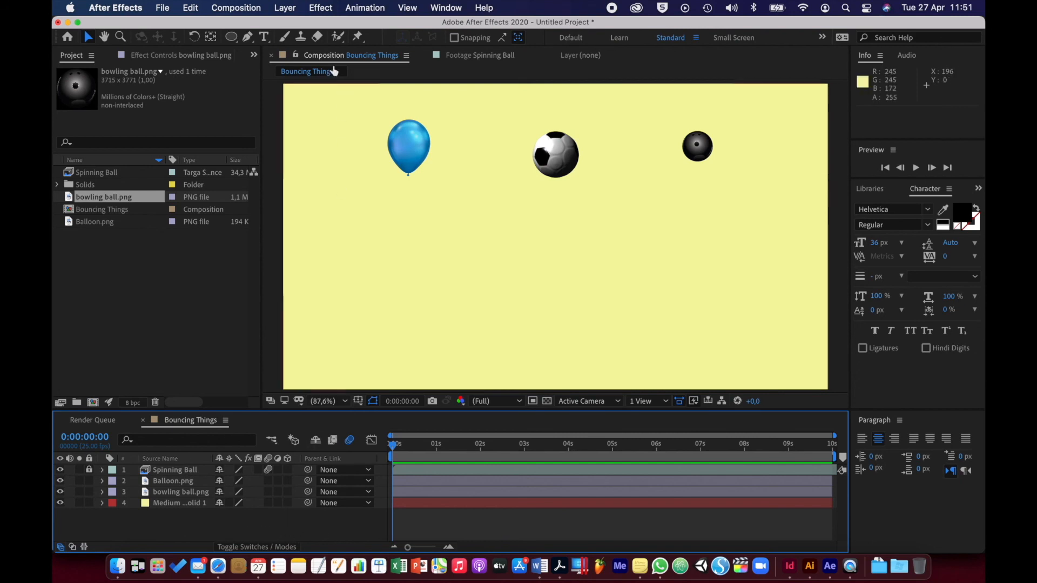
Send the Bouncing Things composition to the Adobe Media Encoder queue and choose H.264 as its output format
click(258, 8)
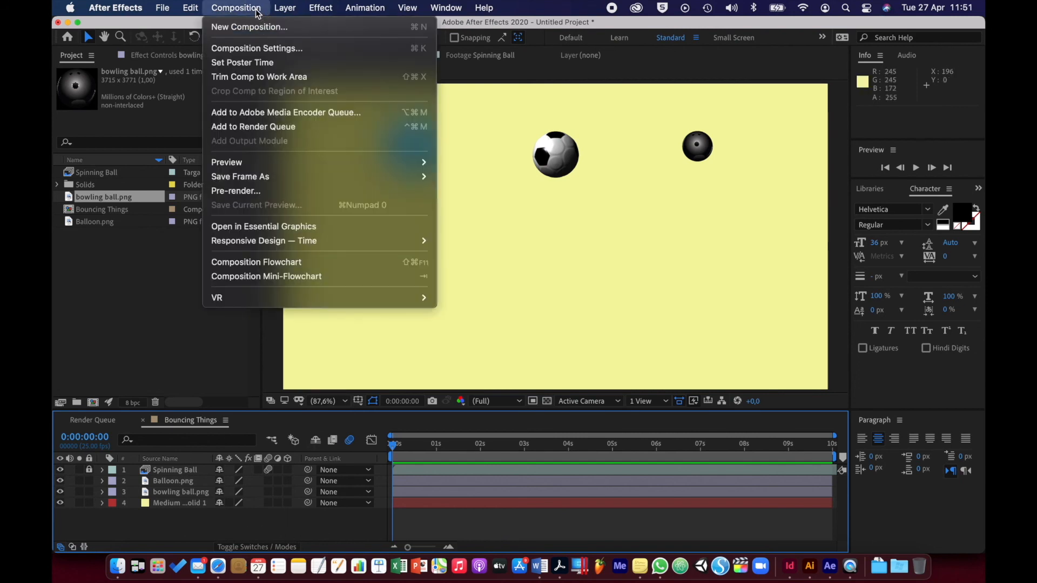
click(274, 113)
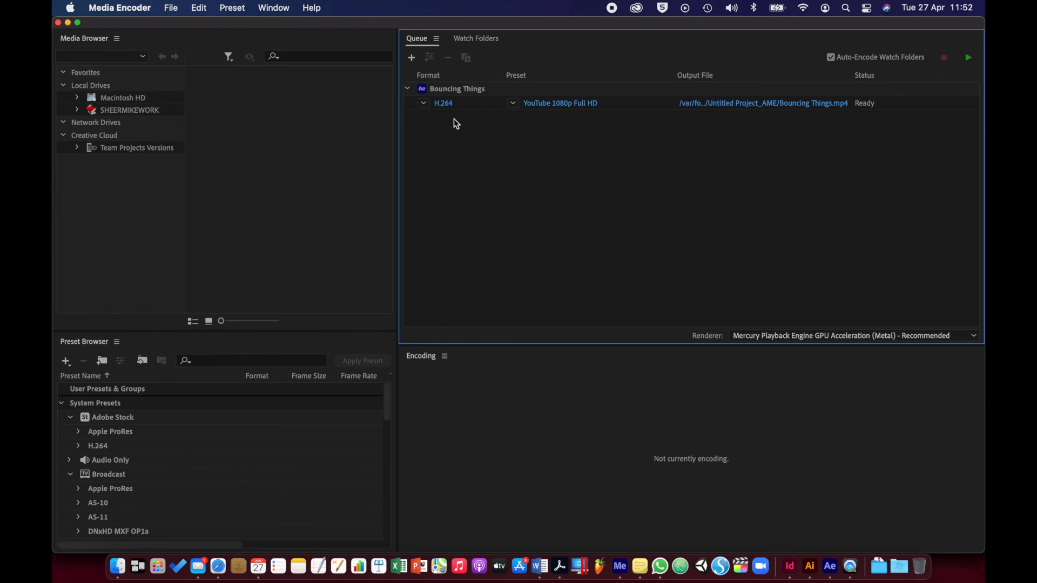
click(443, 110)
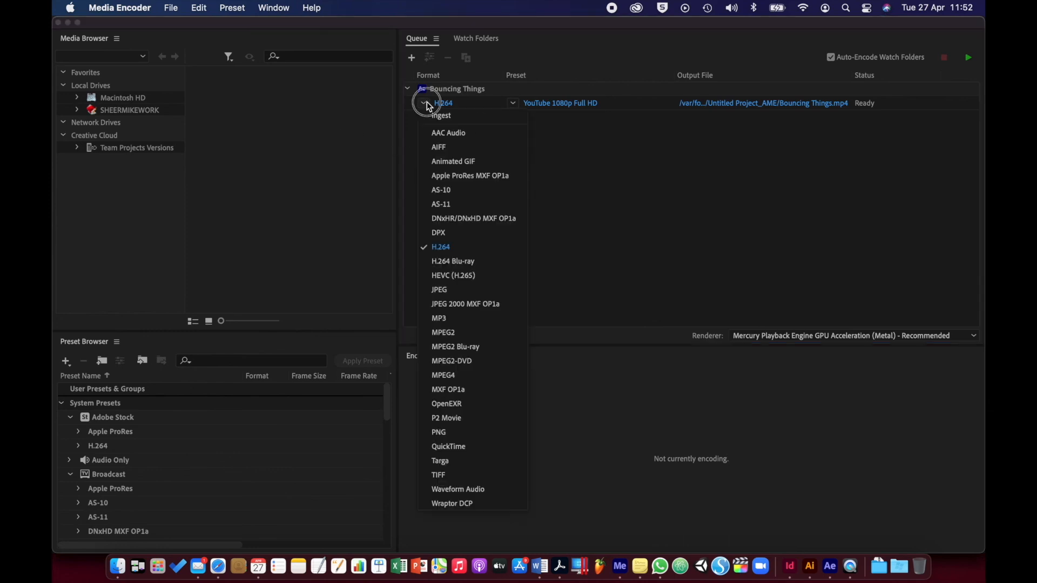
click(454, 246)
Set the queued Bouncing Things export to the YouTube 1080p Full HD preset
click(513, 104)
click(515, 104)
click(513, 104)
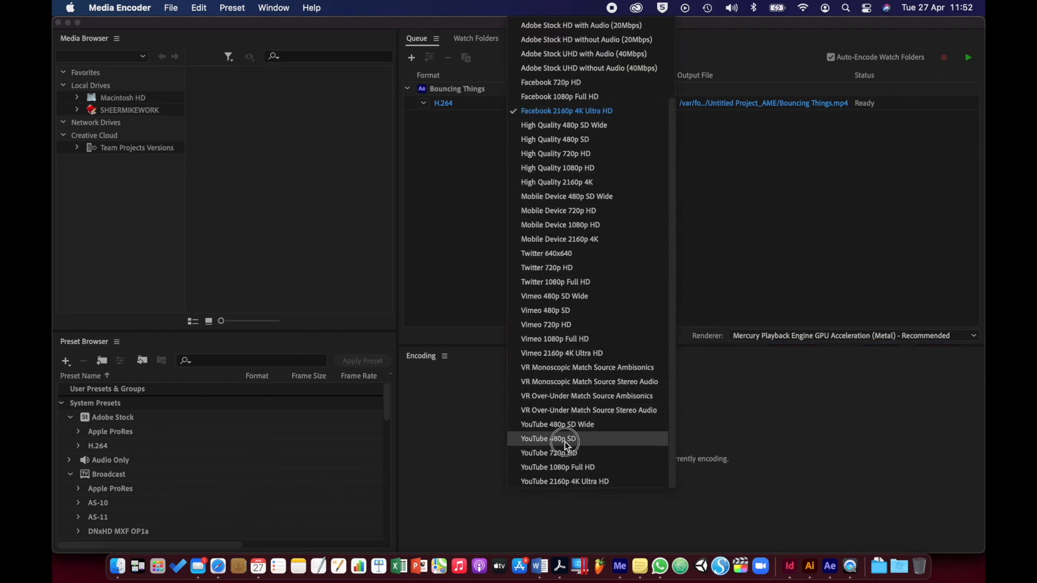
click(566, 468)
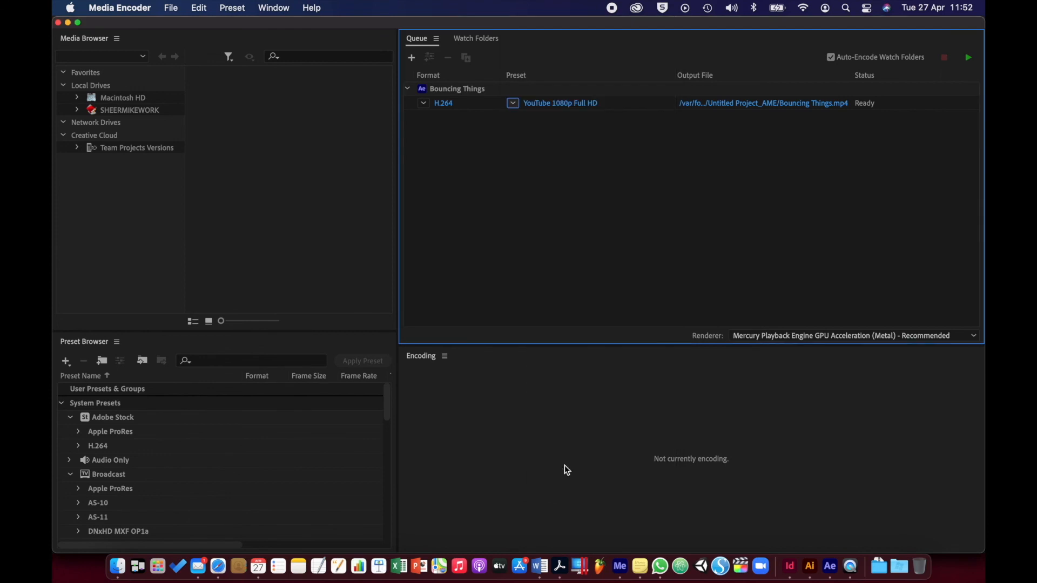